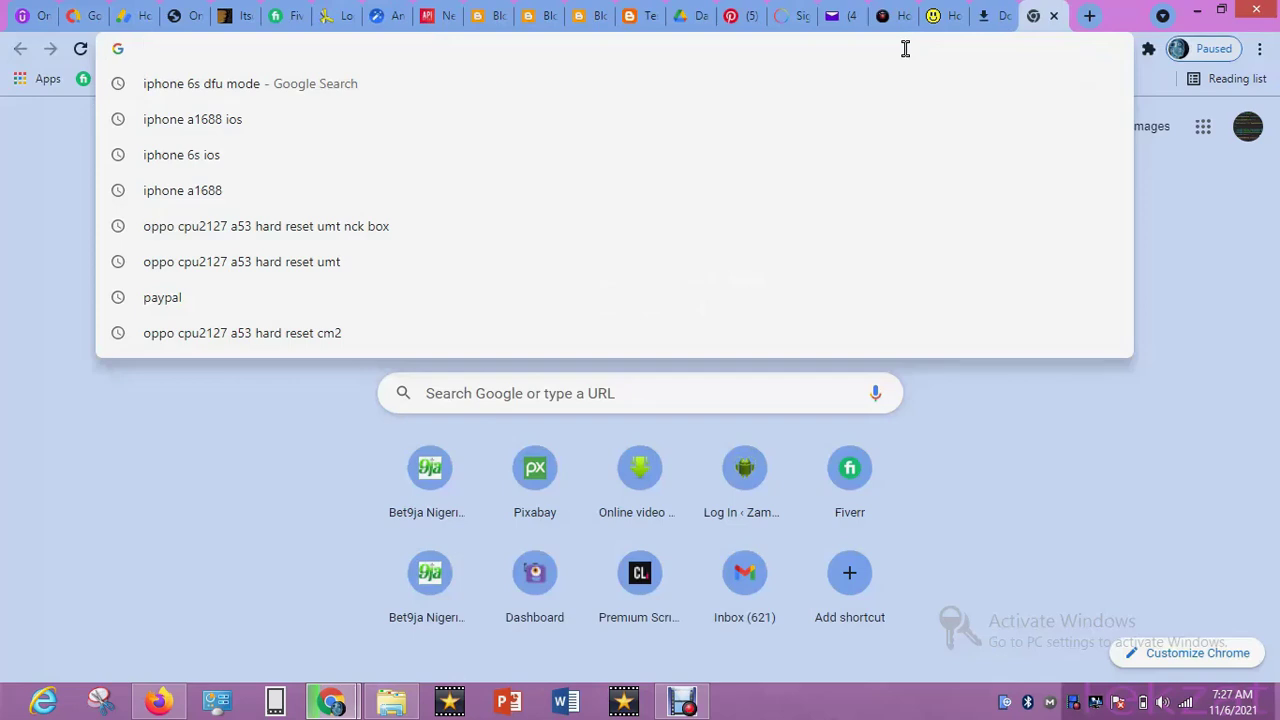
Step: Search Google for "iphone 6s A1688 ios download" and open the ipsw.me result for the iPhone 6s
{"action": "type", "text": "ip"}
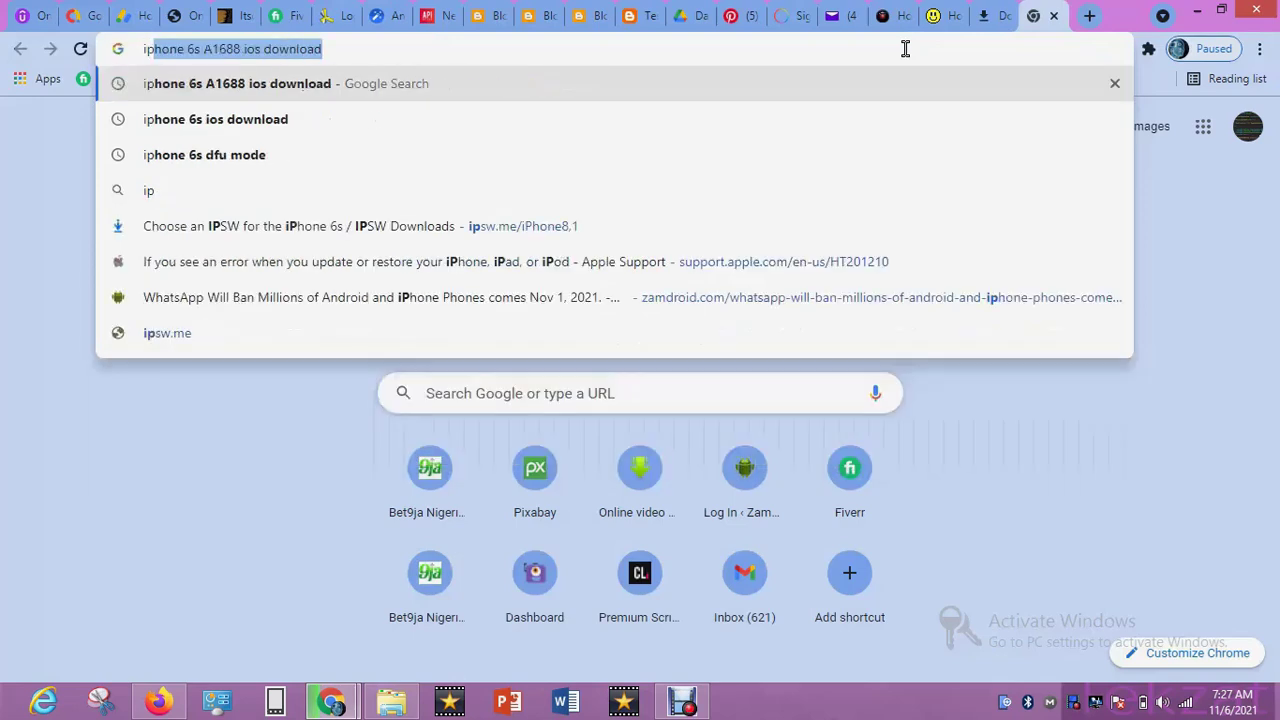
{"action": "type", "text": "hon"}
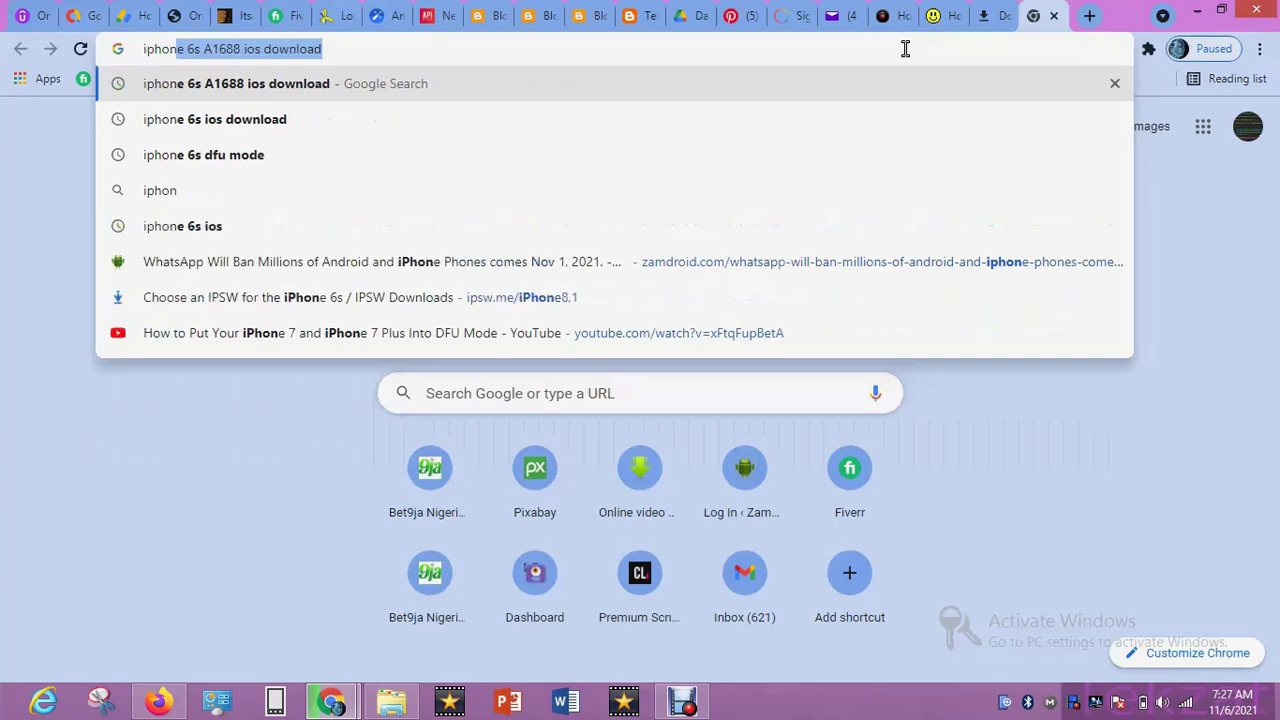
{"action": "key", "text": "End"}
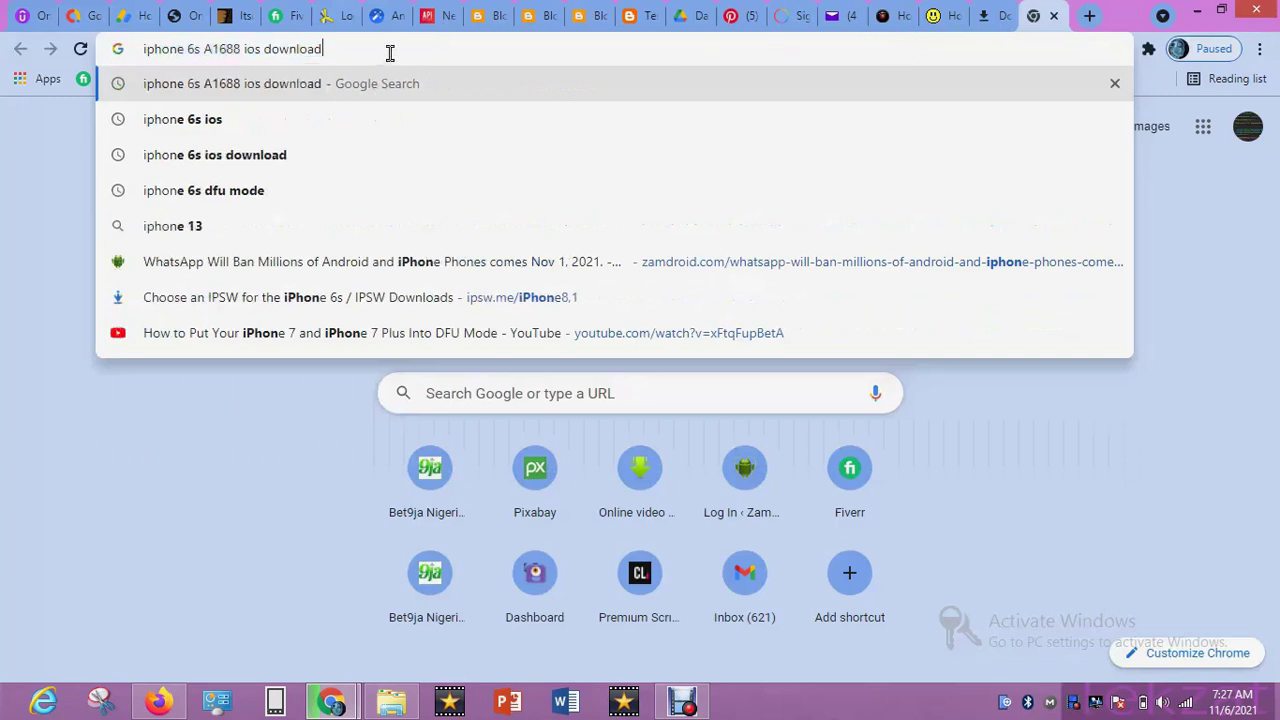
{"action": "left_click", "coordinate": [316, 84]}
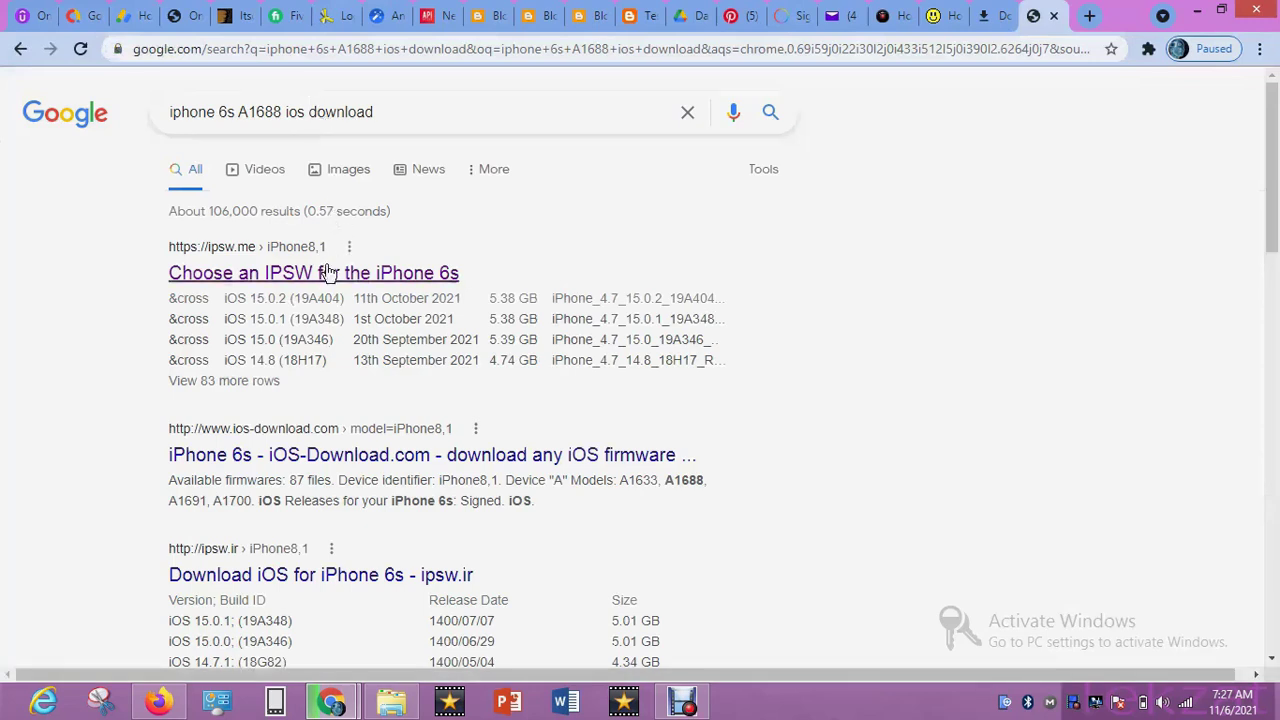
{"action": "left_click", "coordinate": [330, 272]}
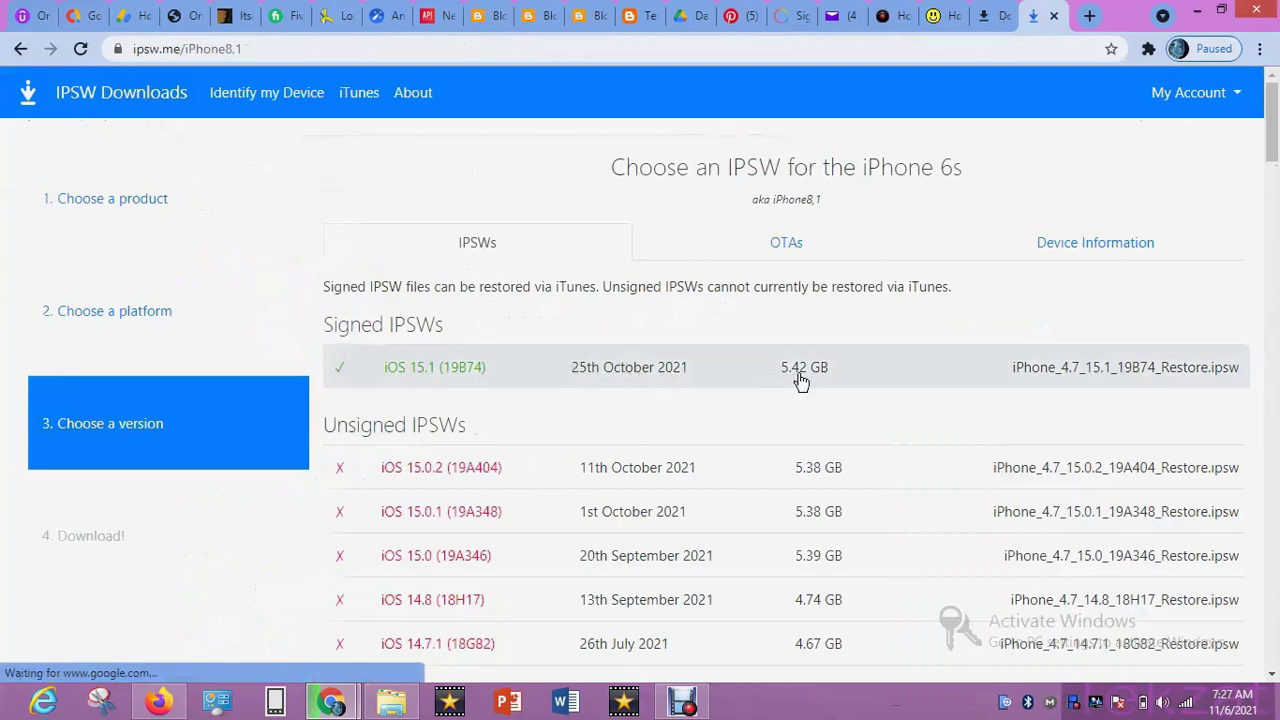
Step: Look through the signed and unsigned IPSW lists and open the signed iOS 15.1 (19B74) firmware
{"action": "scroll", "coordinate": [865, 424], "scroll_direction": "down", "scroll_amount": 3}
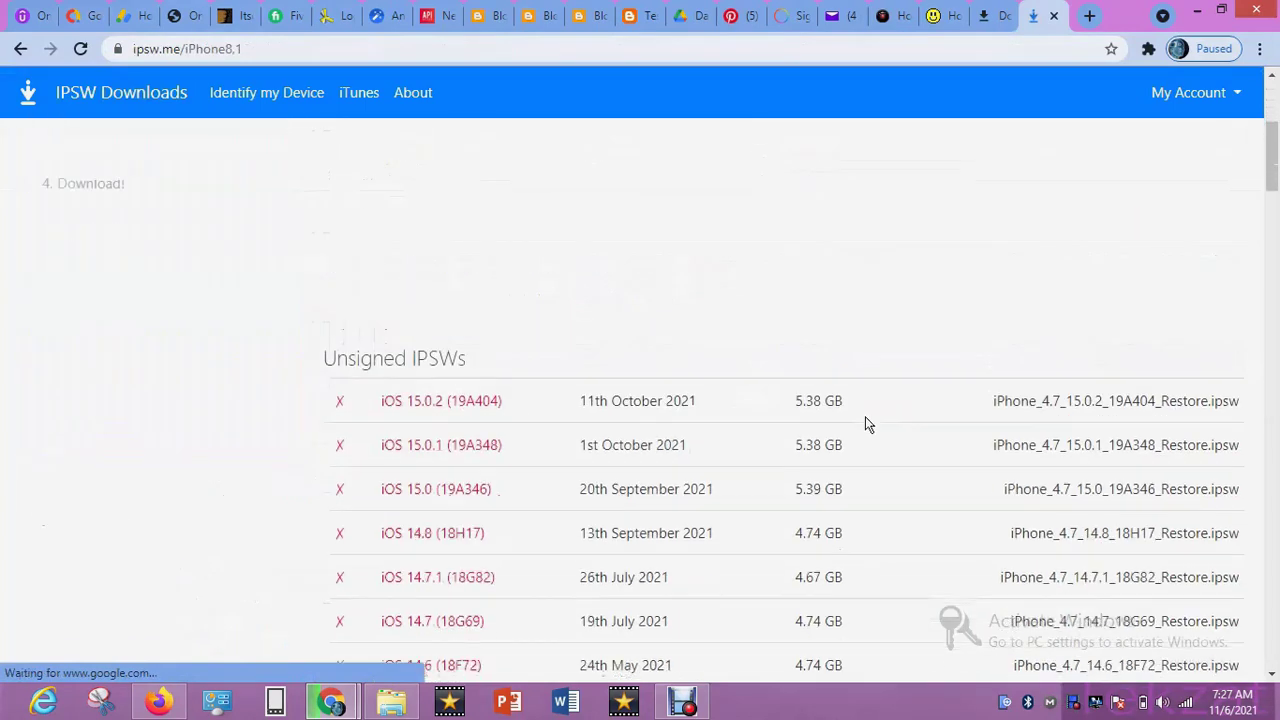
{"action": "scroll", "coordinate": [800, 420], "scroll_direction": "down", "scroll_amount": 1}
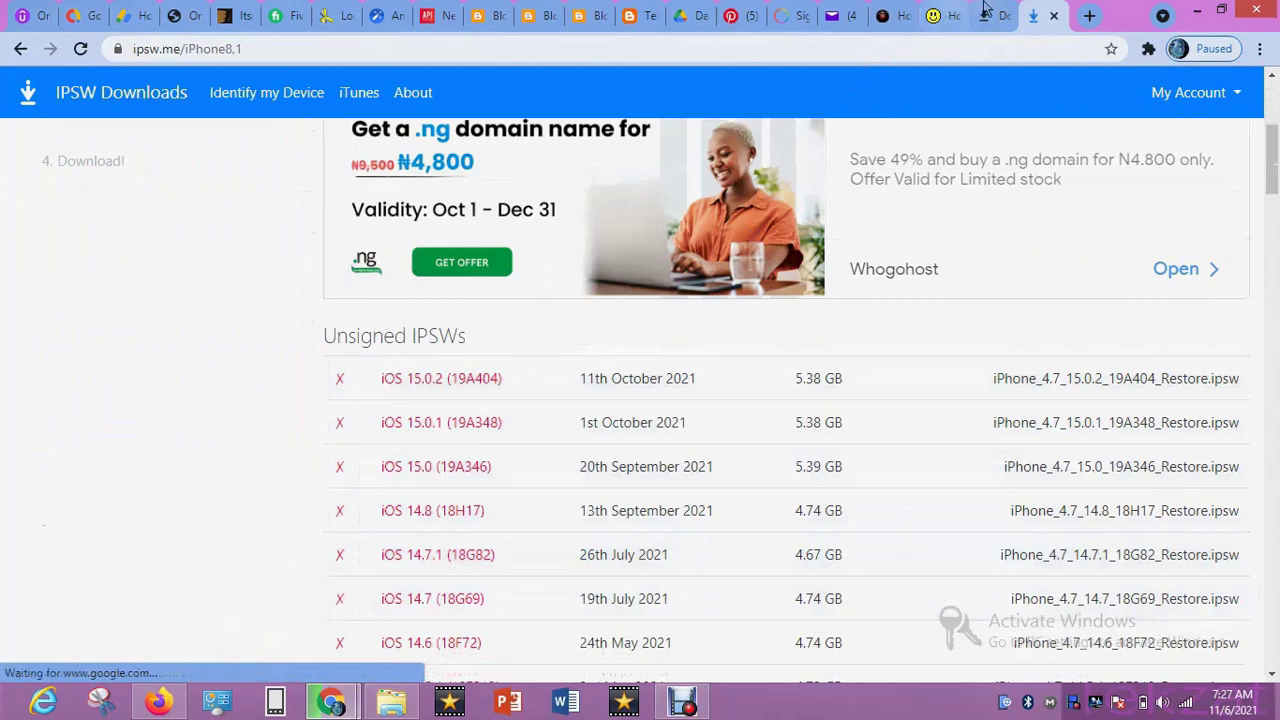
{"action": "scroll", "coordinate": [835, 345], "scroll_direction": "up", "scroll_amount": 4}
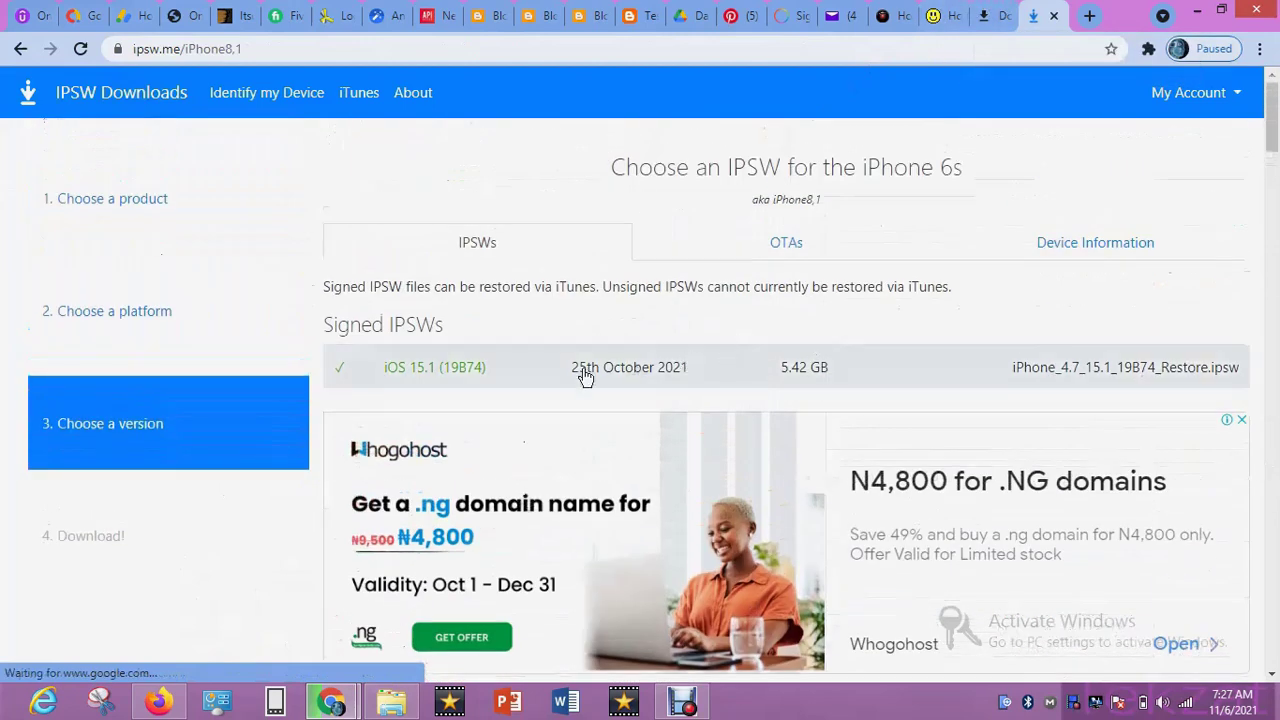
{"action": "left_click", "coordinate": [521, 372]}
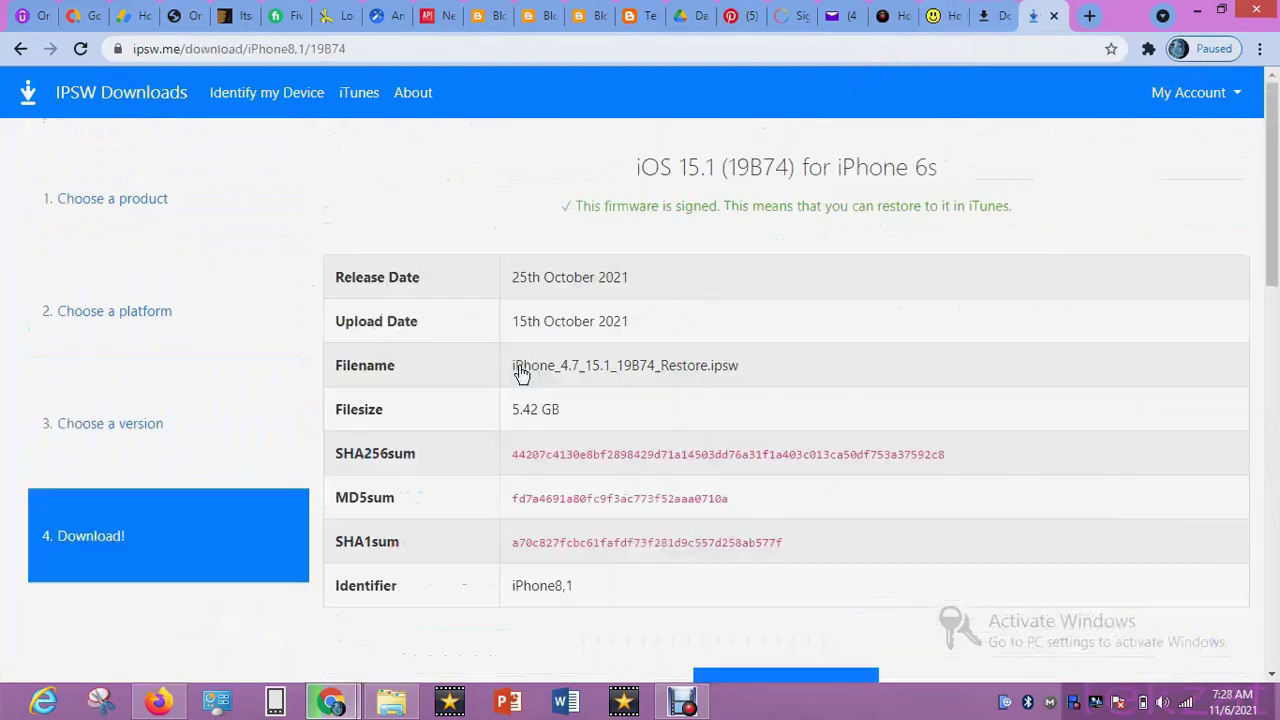
Step: Review the iOS 15.1 firmware details and download the 5.42 GB IPSW file
{"action": "scroll", "coordinate": [517, 371], "scroll_direction": "down", "scroll_amount": 4}
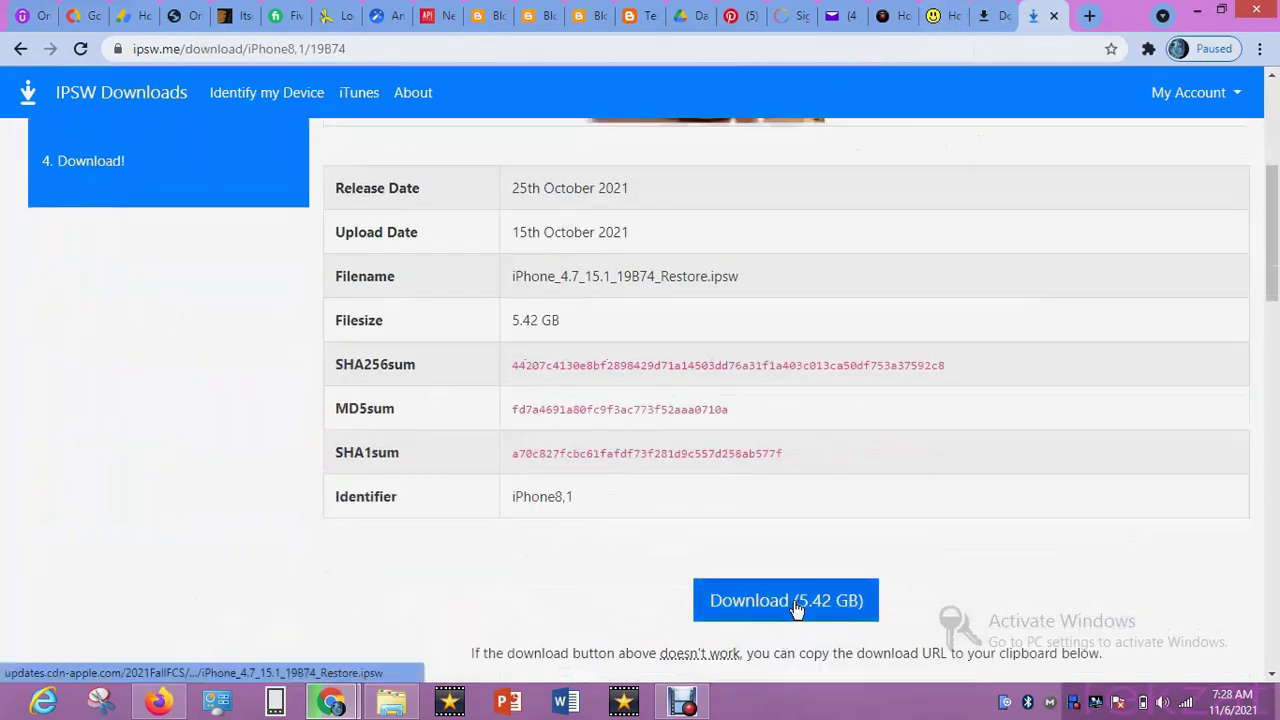
{"action": "scroll", "coordinate": [817, 346], "scroll_direction": "down", "scroll_amount": 3}
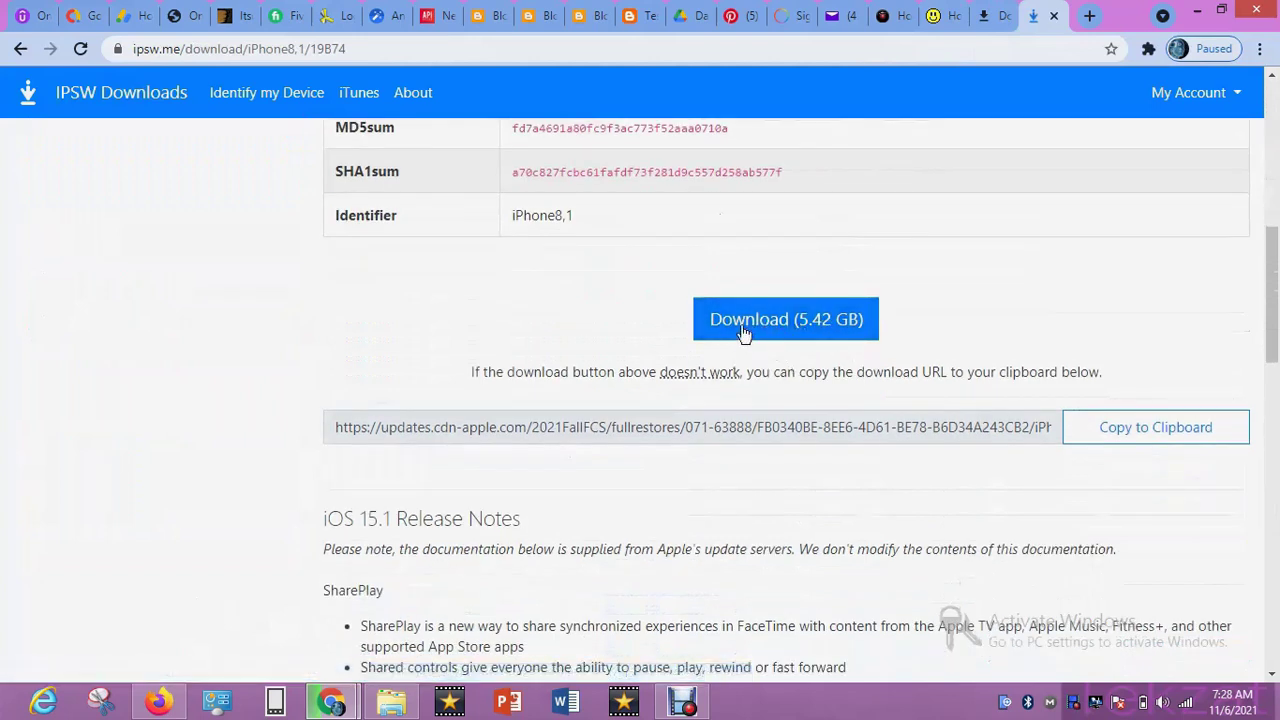
{"action": "scroll", "coordinate": [797, 290], "scroll_direction": "up", "scroll_amount": 5}
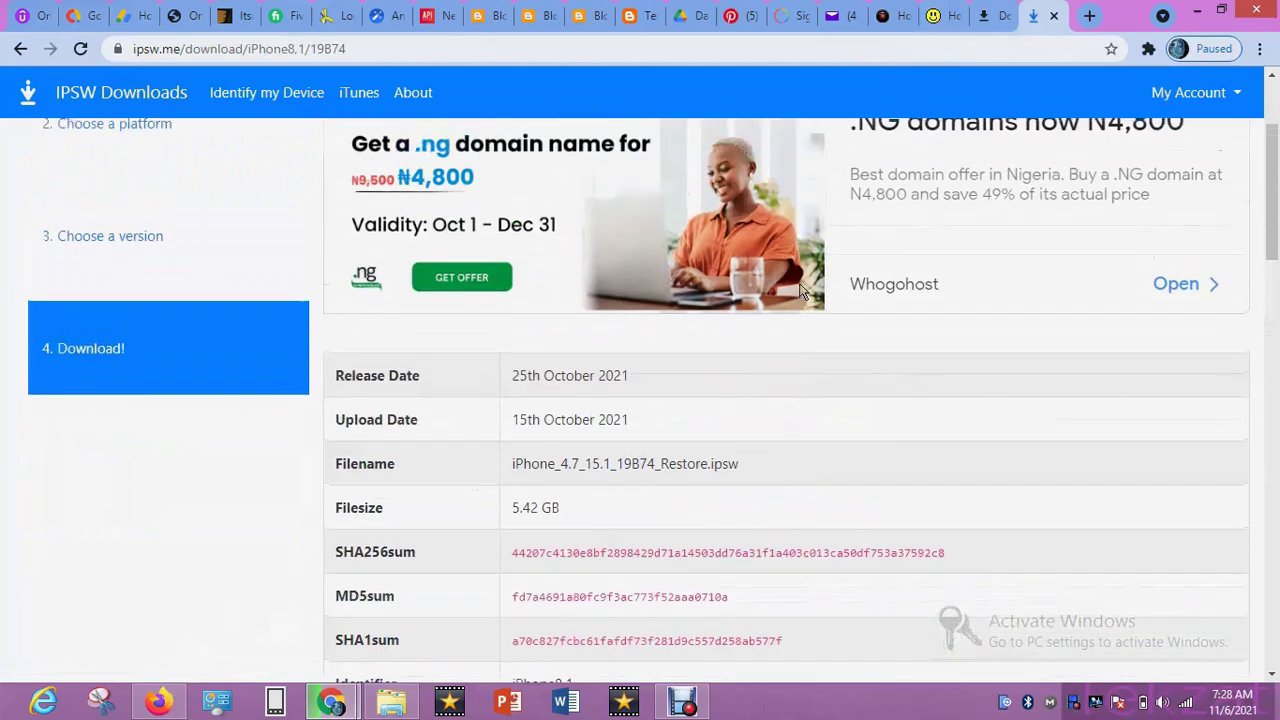
{"action": "scroll", "coordinate": [800, 290], "scroll_direction": "down", "scroll_amount": 8}
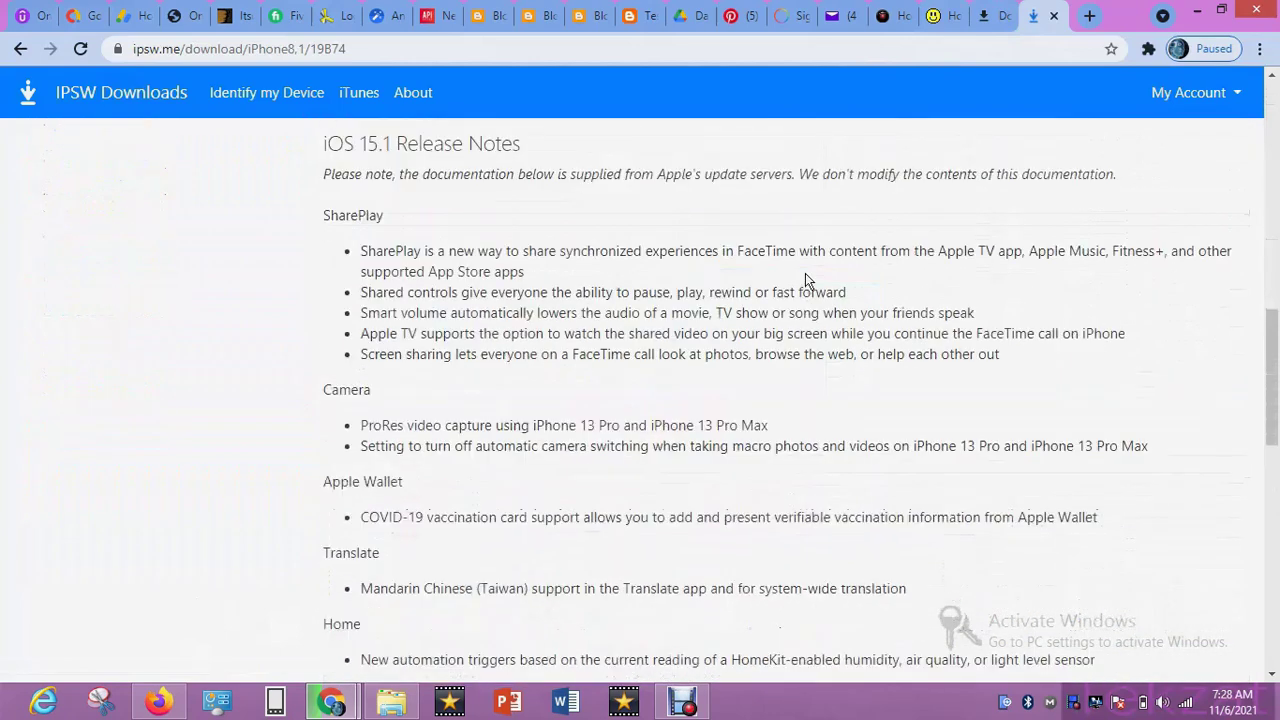
{"action": "scroll", "coordinate": [805, 280], "scroll_direction": "up", "scroll_amount": 3}
{"action": "left_click", "coordinate": [787, 322]}
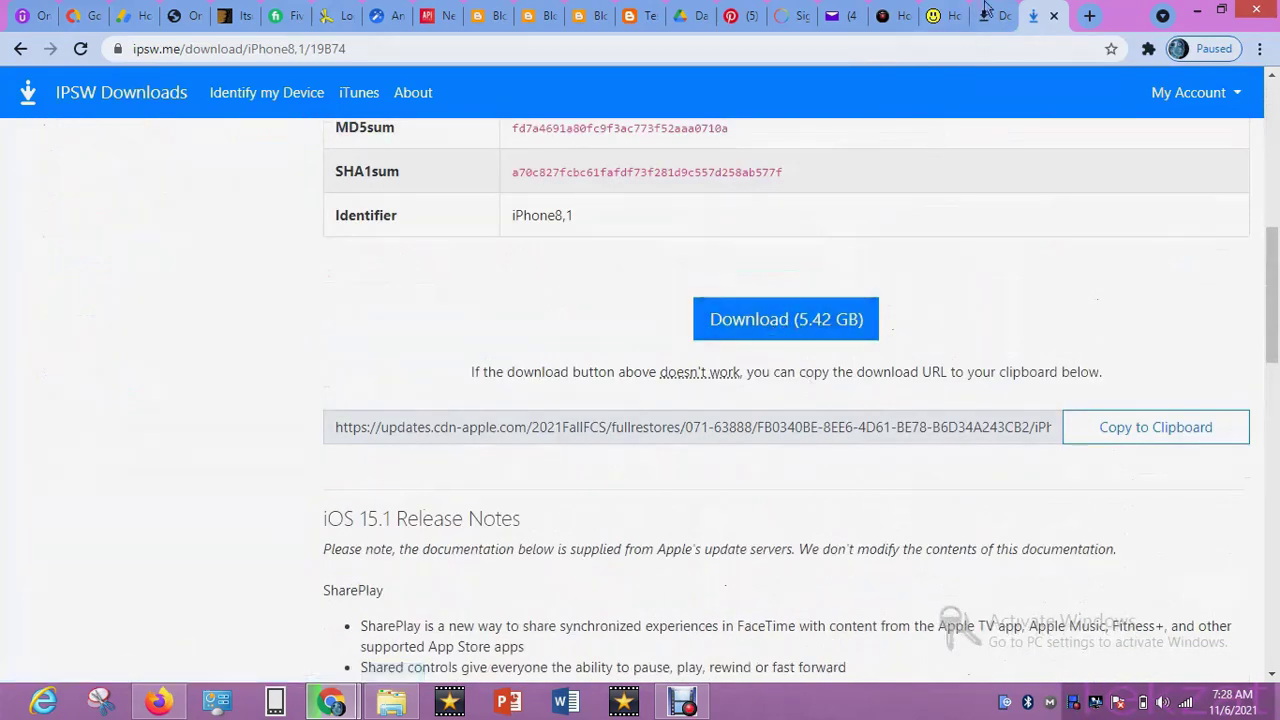
Step: Check the firmware's progress in the browser's download list and close the IPSW Downloads page
{"action": "key", "text": "ctrl+j"}
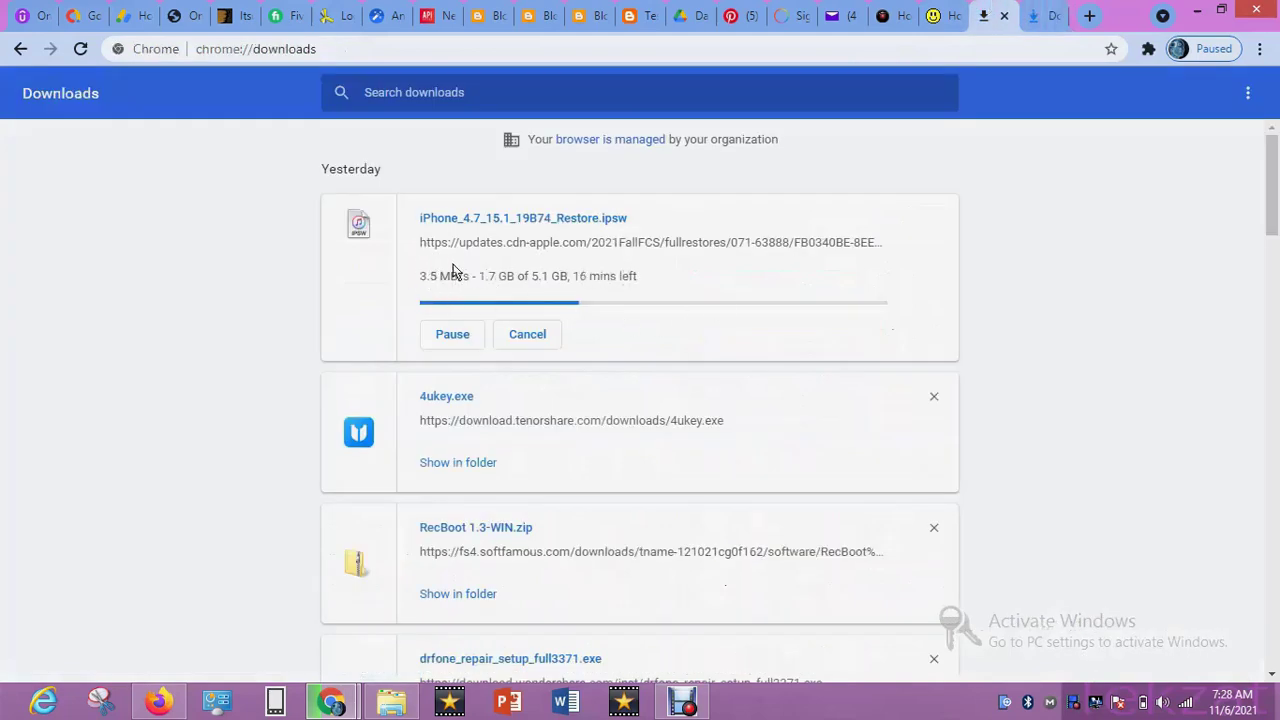
{"action": "left_click", "coordinate": [1047, 8]}
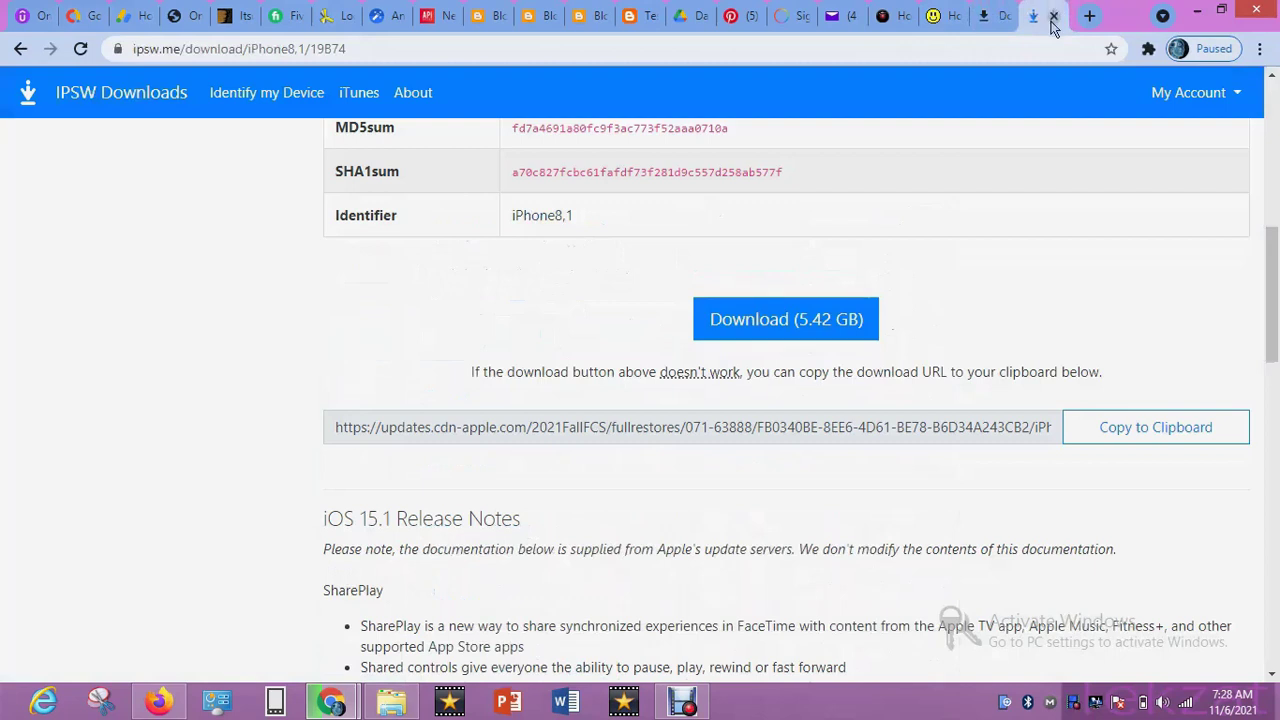
{"action": "left_click", "coordinate": [1054, 16]}
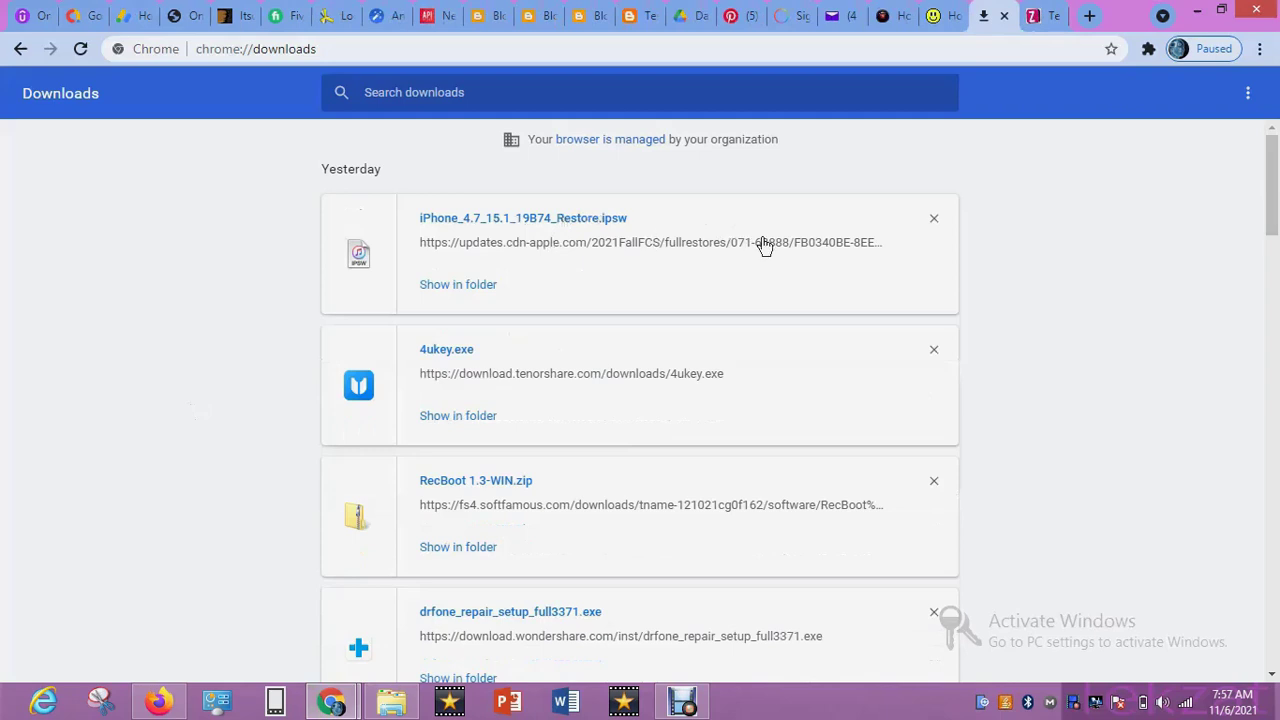
Step: Show the downloaded iPhone_4.7_15.1_19B74_Restore.ipsw file in its Downloads folder
{"action": "left_click", "coordinate": [450, 298]}
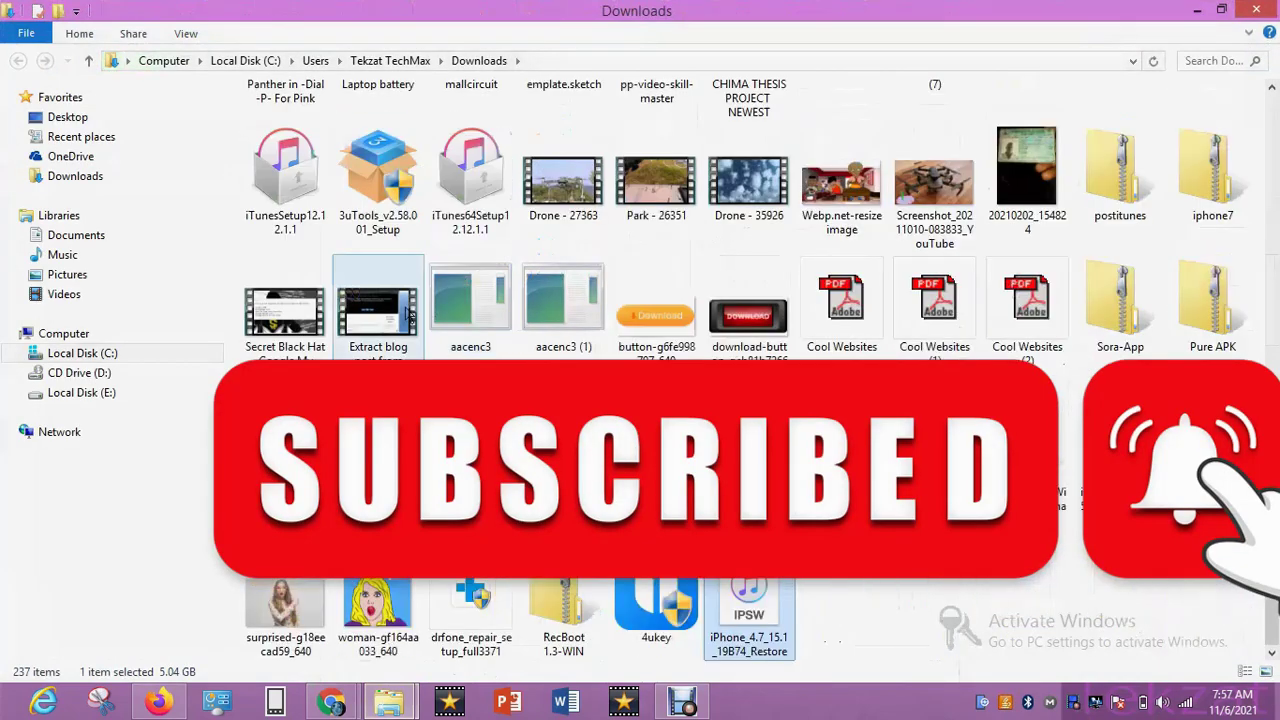
{"action": "left_click", "coordinate": [78, 179]}
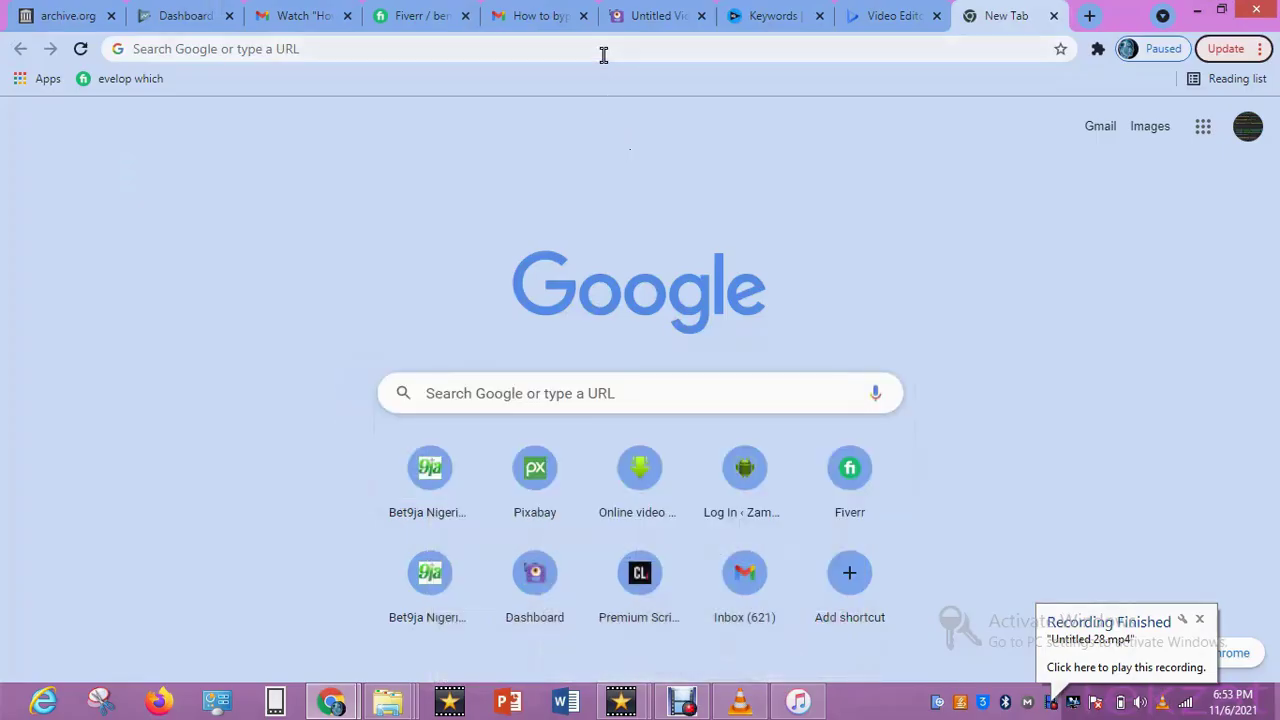
Step: Search Google for "3utools" and open the official 3u.com website
{"action": "left_click", "coordinate": [603, 49]}
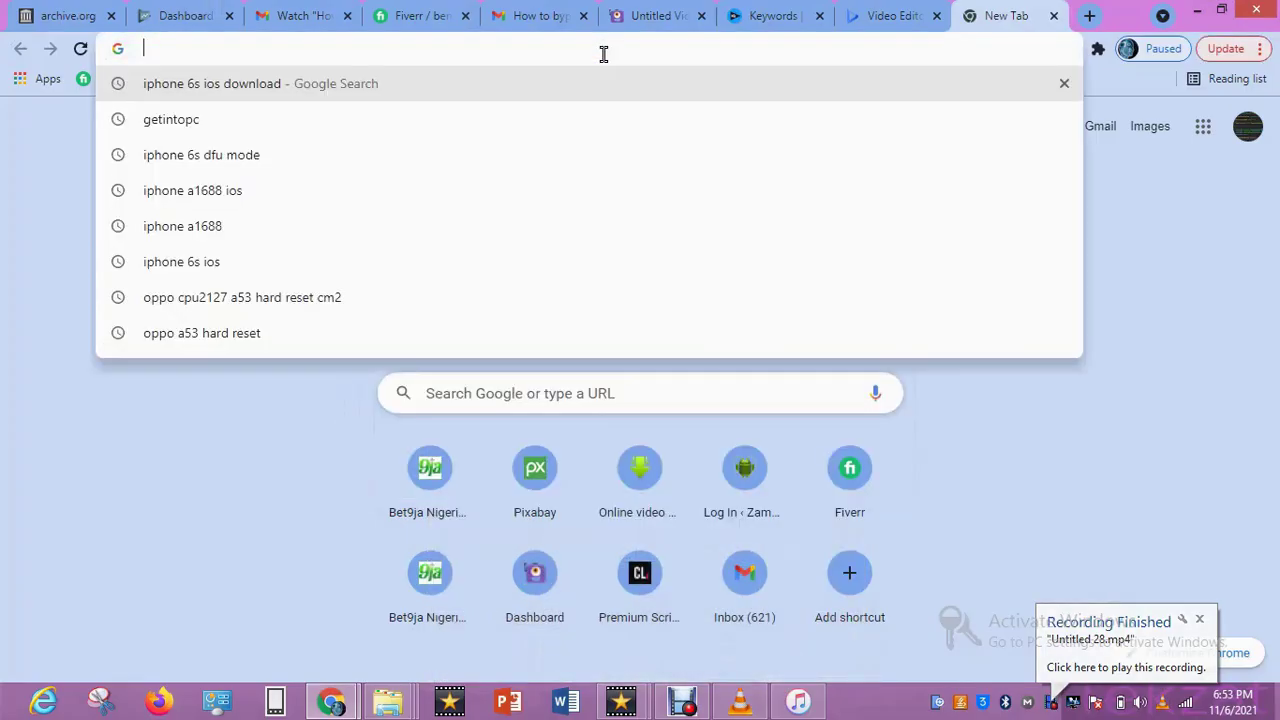
{"action": "type", "text": "3utools"}
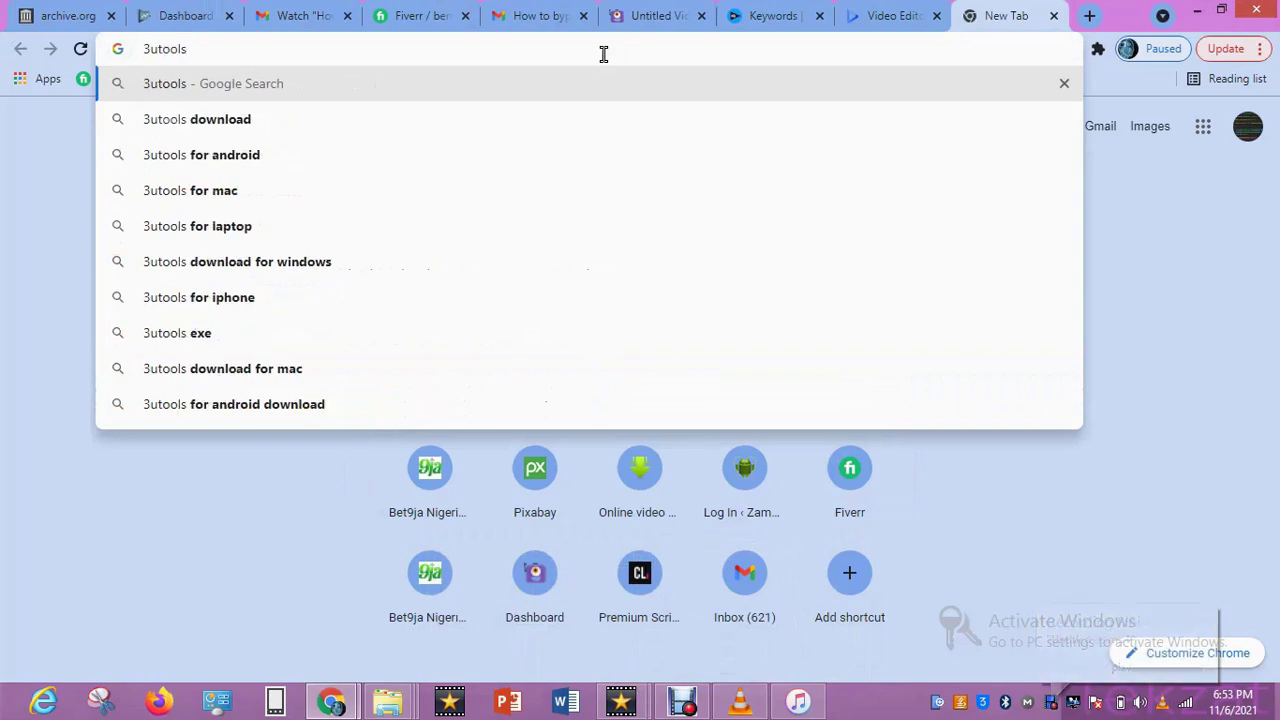
{"action": "key", "text": "Return"}
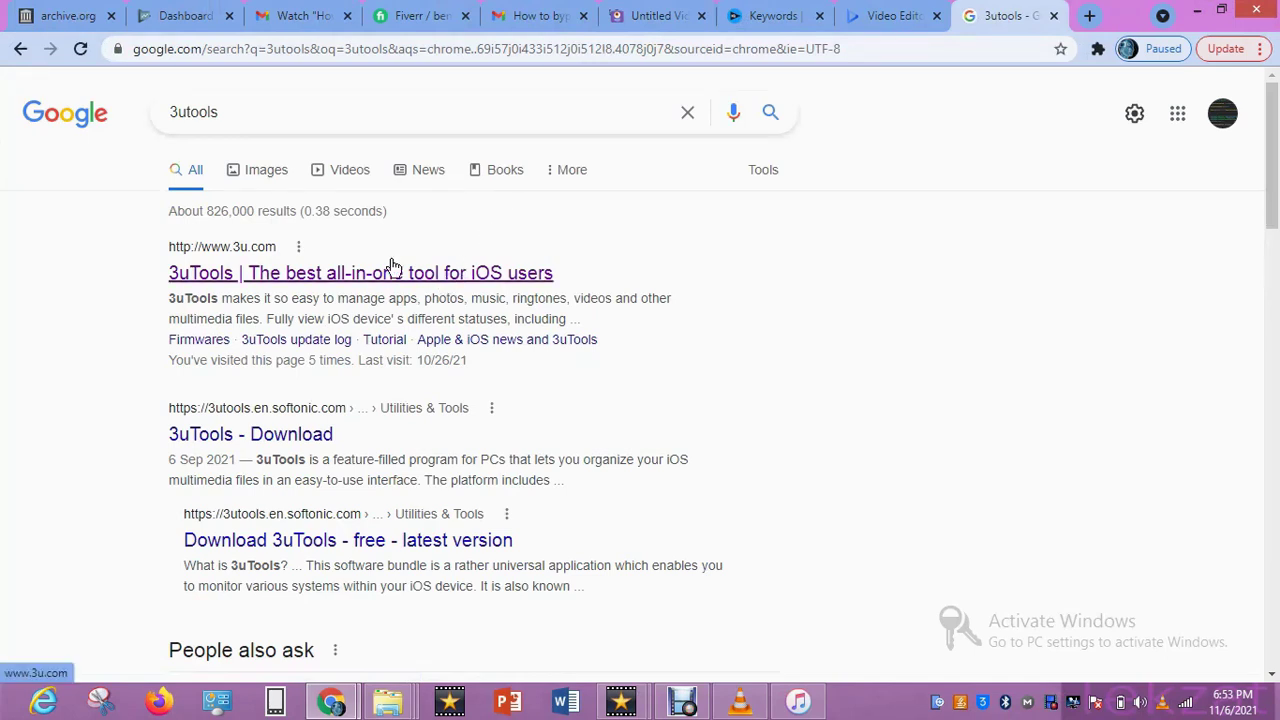
{"action": "left_click", "coordinate": [478, 274]}
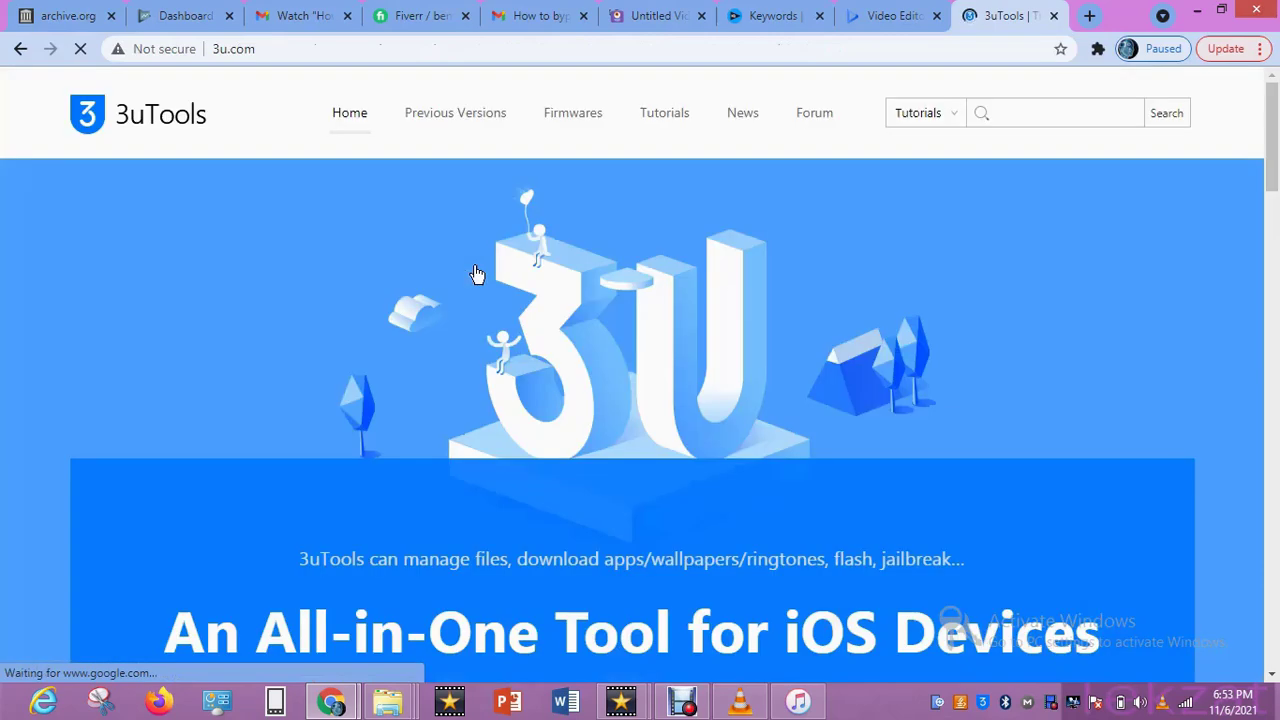
Step: Check the version, size and update date of 3uTools on its home page and download the installer
{"action": "scroll", "coordinate": [702, 268], "scroll_direction": "down", "scroll_amount": 2}
{"action": "scroll", "coordinate": [730, 419], "scroll_direction": "down", "scroll_amount": 2}
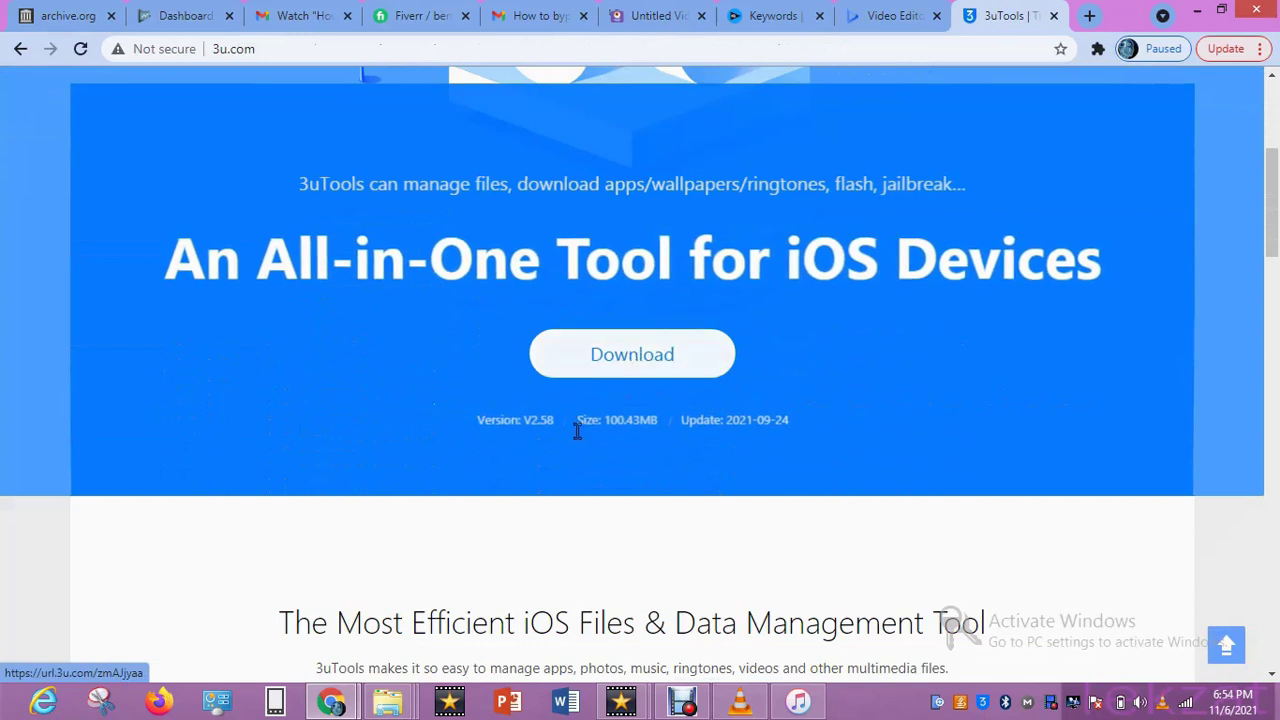
{"action": "left_click_drag", "start_coordinate": [476, 419], "coordinate": [660, 421]}
{"action": "left_click", "coordinate": [729, 424]}
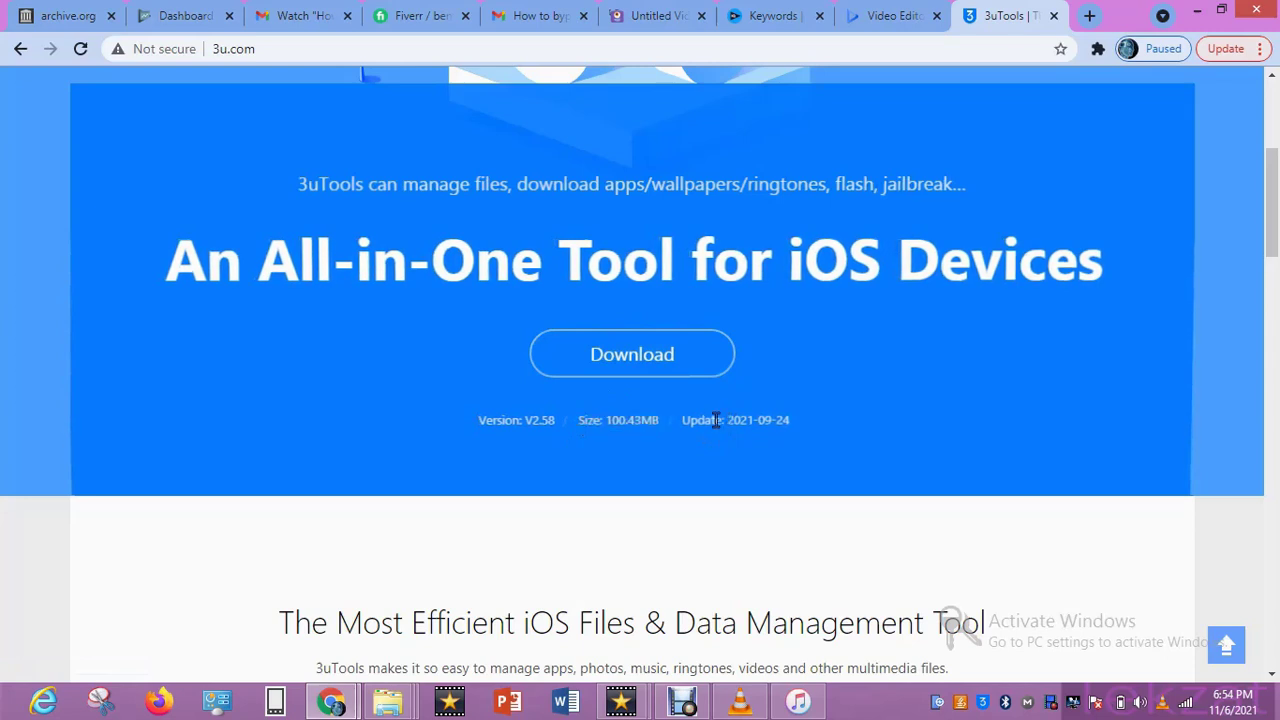
{"action": "left_click_drag", "start_coordinate": [683, 420], "coordinate": [790, 422]}
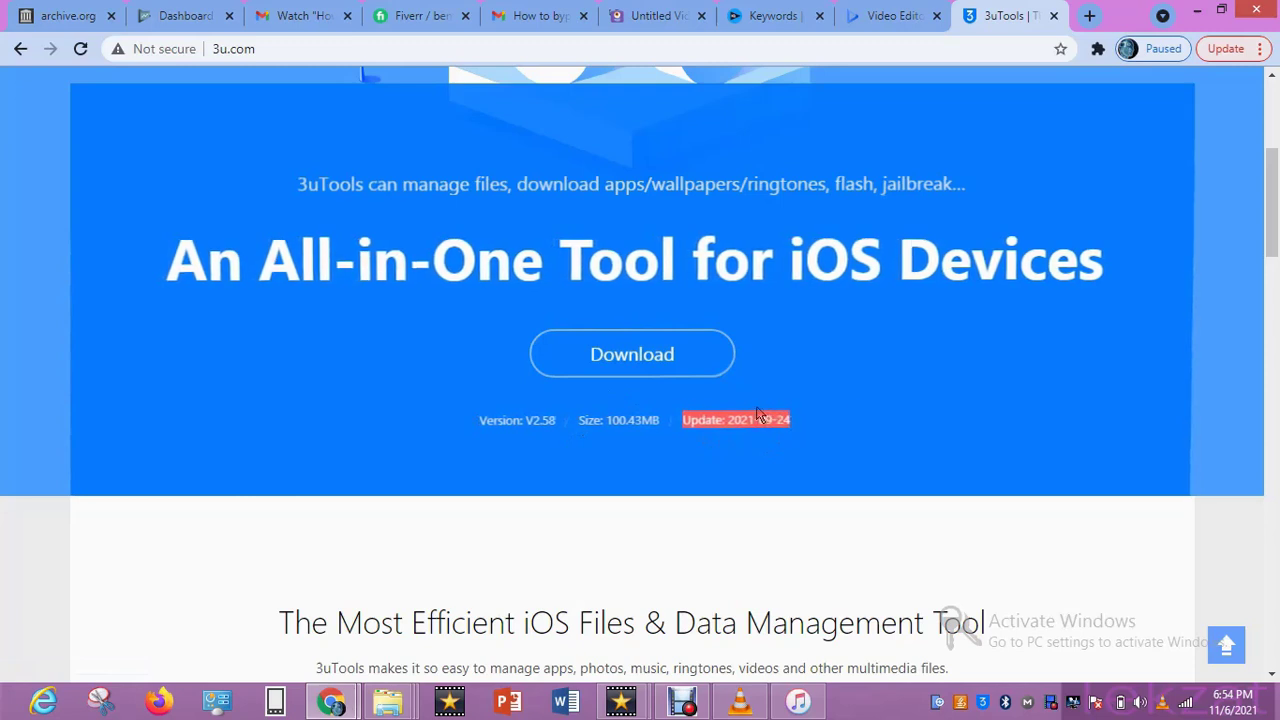
{"action": "left_click", "coordinate": [665, 360]}
{"action": "left_click", "coordinate": [646, 357]}
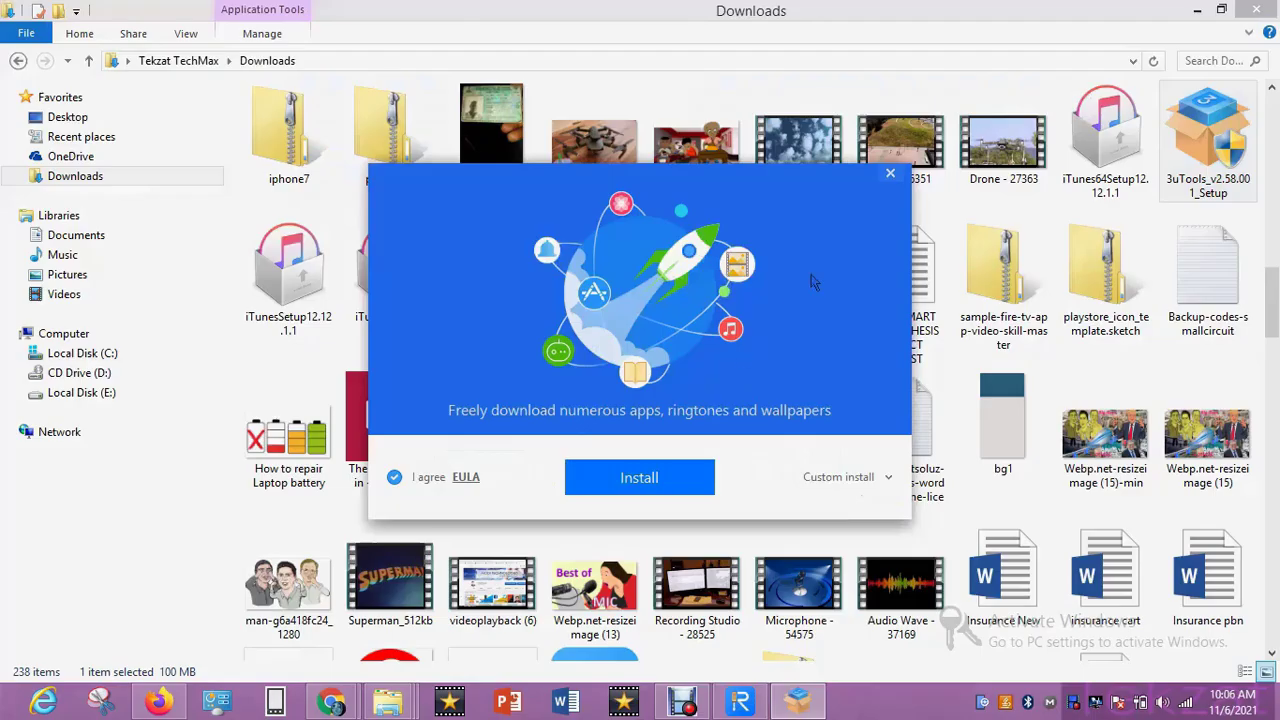
Step: Install 3uTools with the default options and close the Downloads folder window while it installs
{"action": "left_click", "coordinate": [679, 485]}
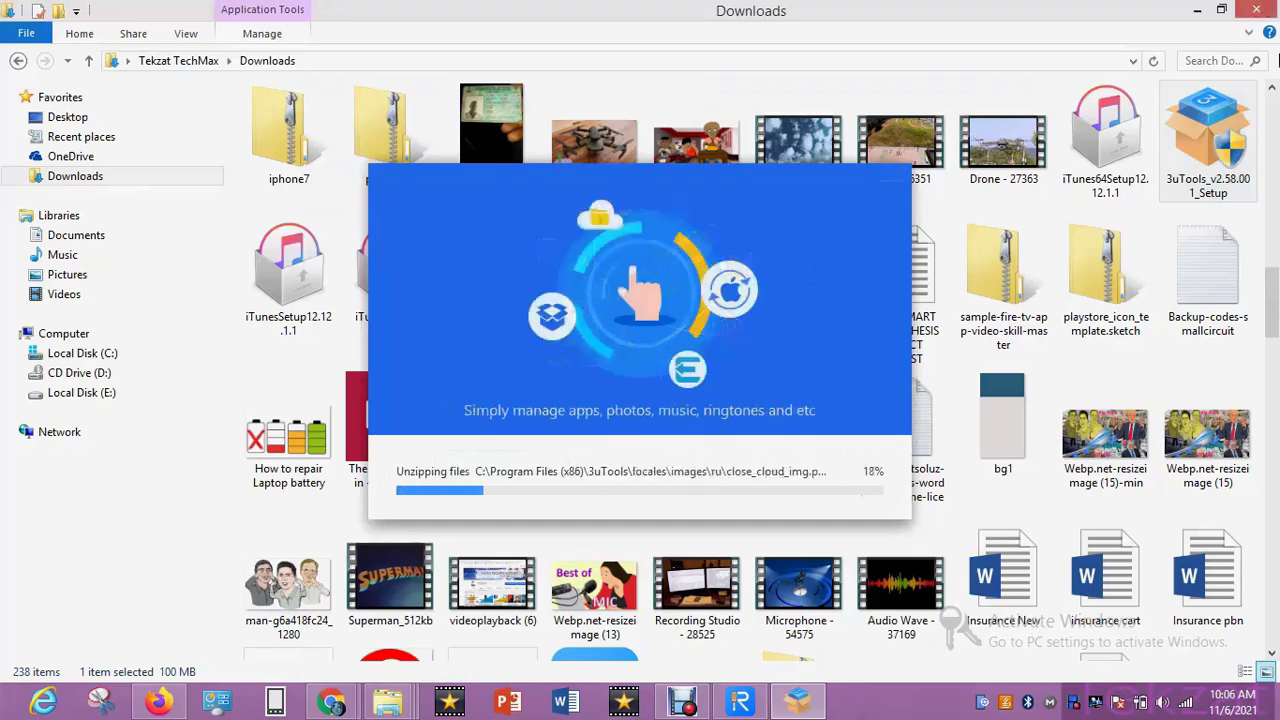
{"action": "left_click", "coordinate": [1256, 9]}
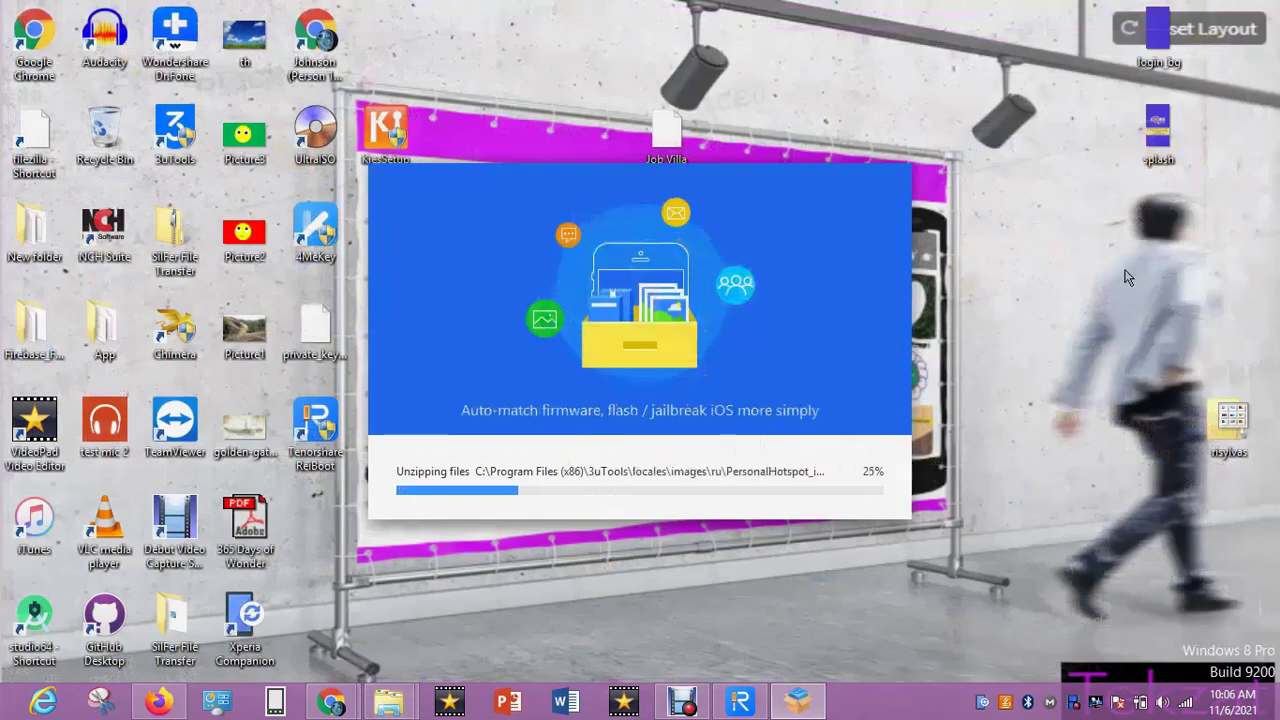
{"action": "right_click", "coordinate": [1094, 272]}
{"action": "left_click", "coordinate": [1151, 332]}
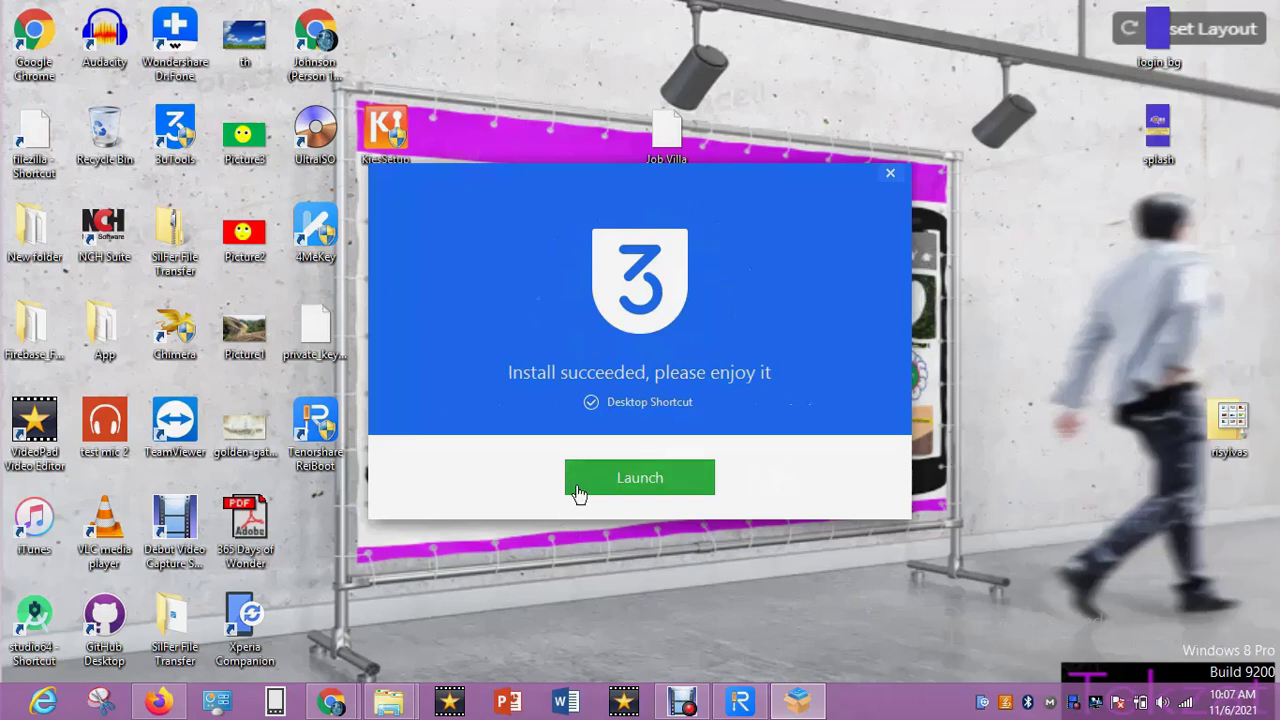
Step: Launch 3uTools, dismiss the connection reminder and go to Easy Flash for the iPhone 6s in recovery mode
{"action": "left_click", "coordinate": [695, 475]}
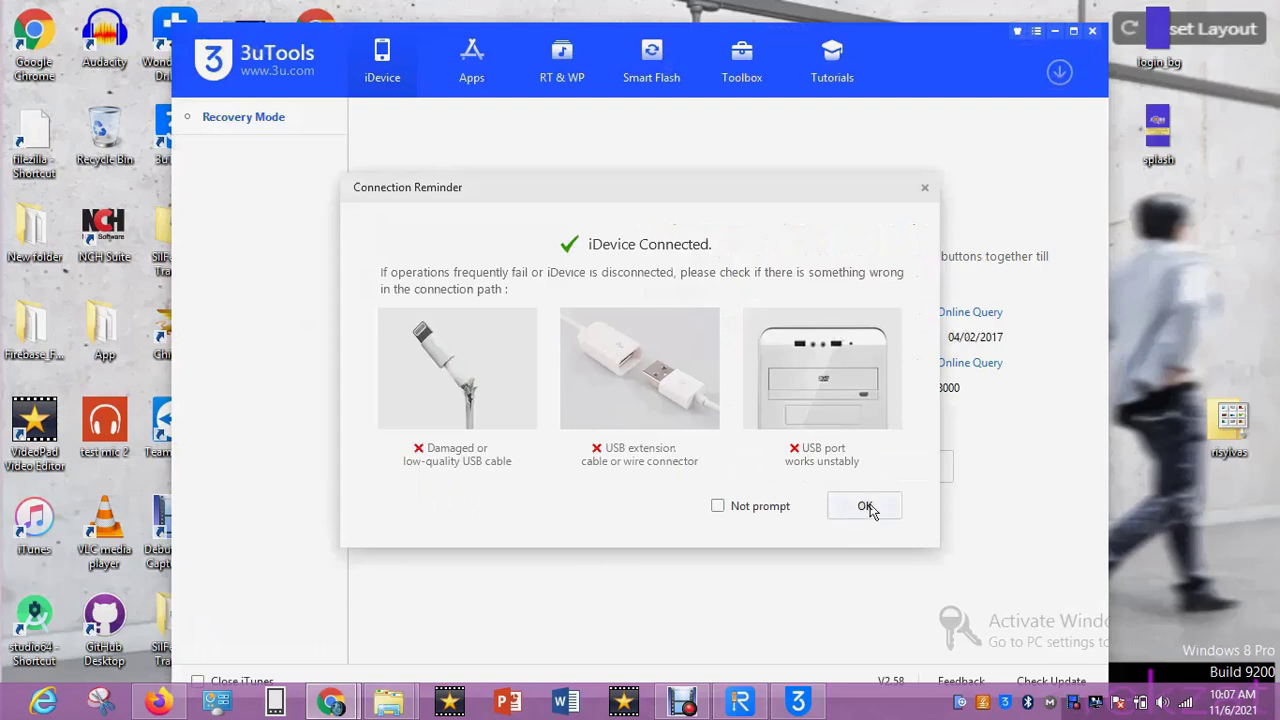
{"action": "left_click", "coordinate": [866, 506]}
{"action": "left_click", "coordinate": [877, 466]}
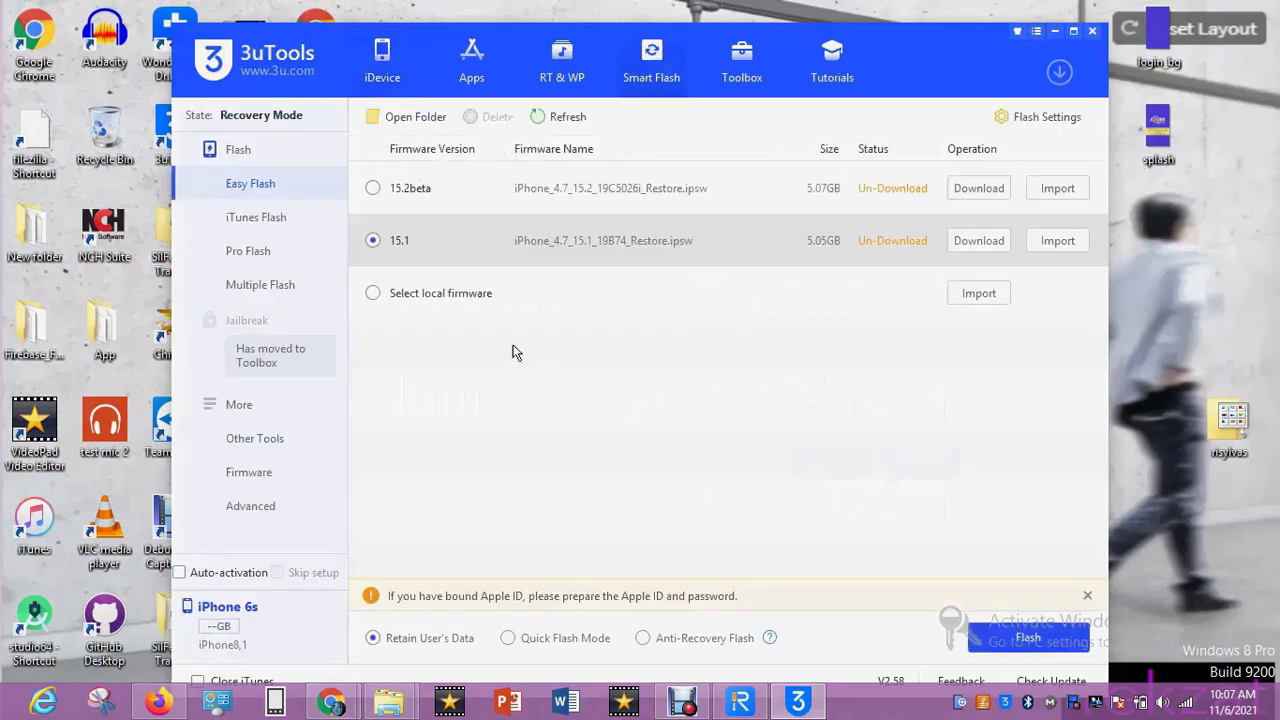
Step: Choose the local firmware option and import the iPhone_4.7_15.1_19B74_Restore IPSW file from the Downloads folder
{"action": "left_click", "coordinate": [373, 293]}
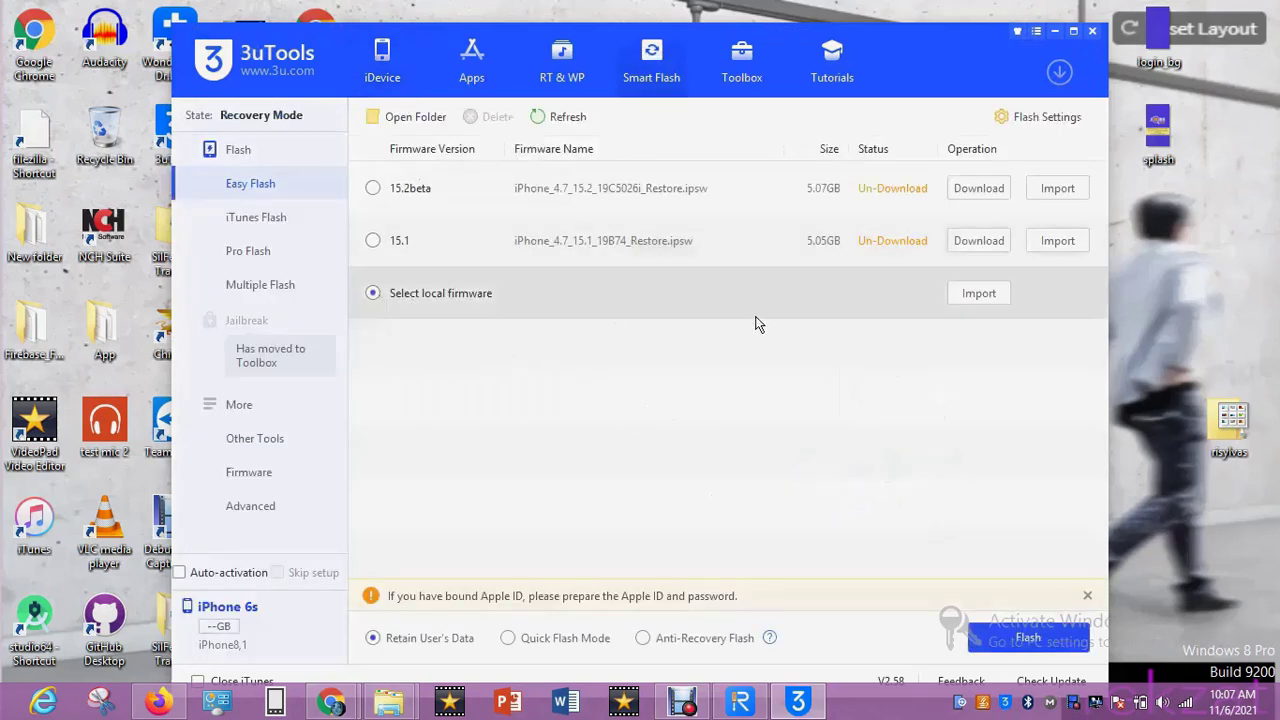
{"action": "left_click", "coordinate": [975, 294]}
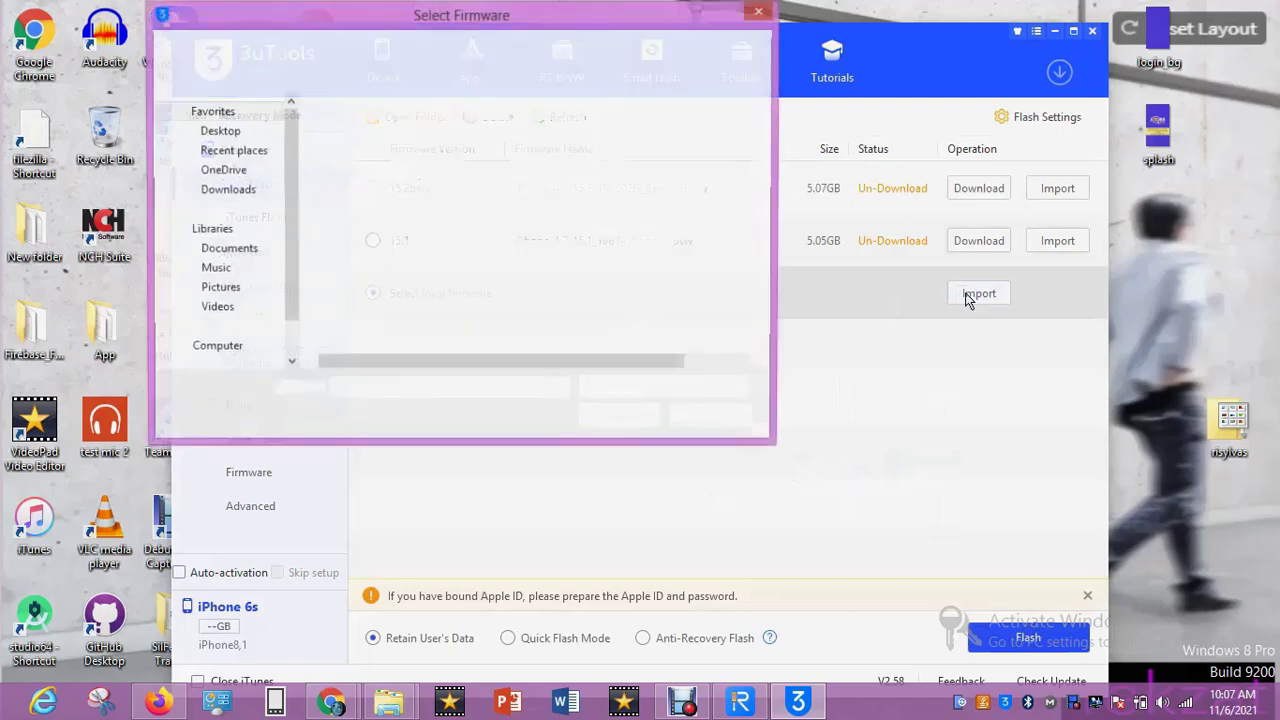
{"action": "left_click", "coordinate": [228, 199]}
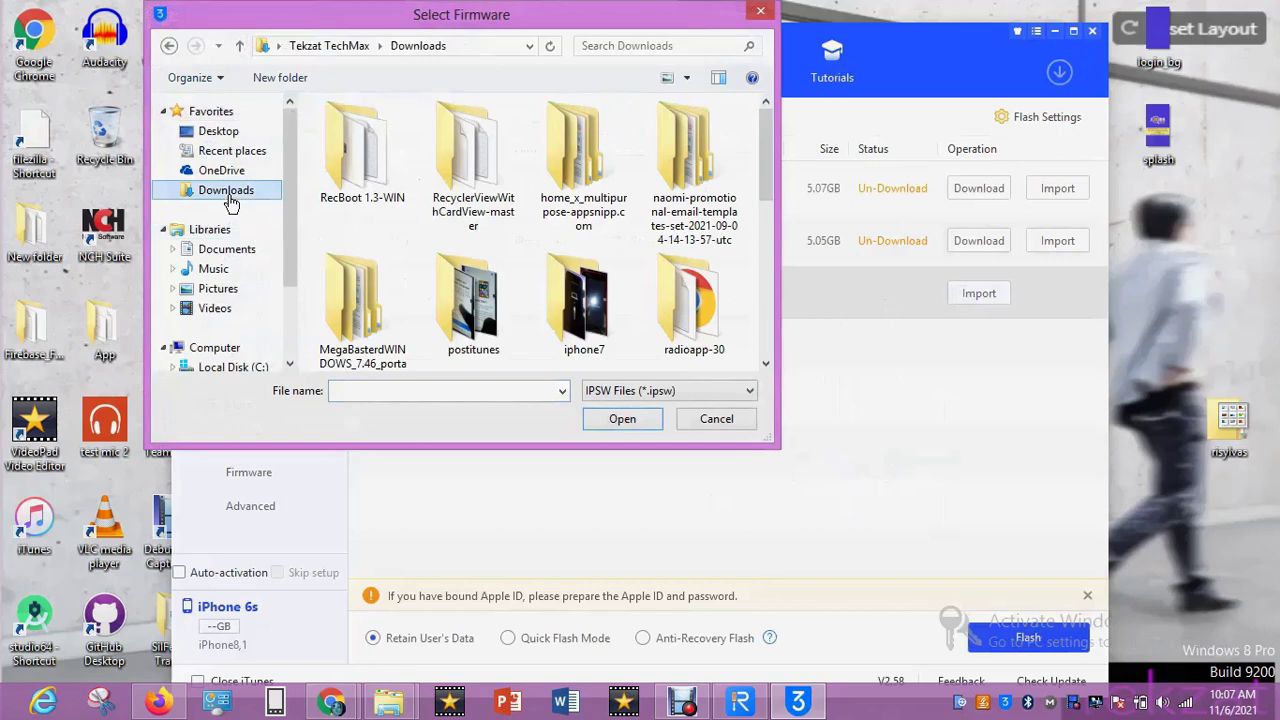
{"action": "left_click_drag", "start_coordinate": [765, 170], "coordinate": [763, 313]}
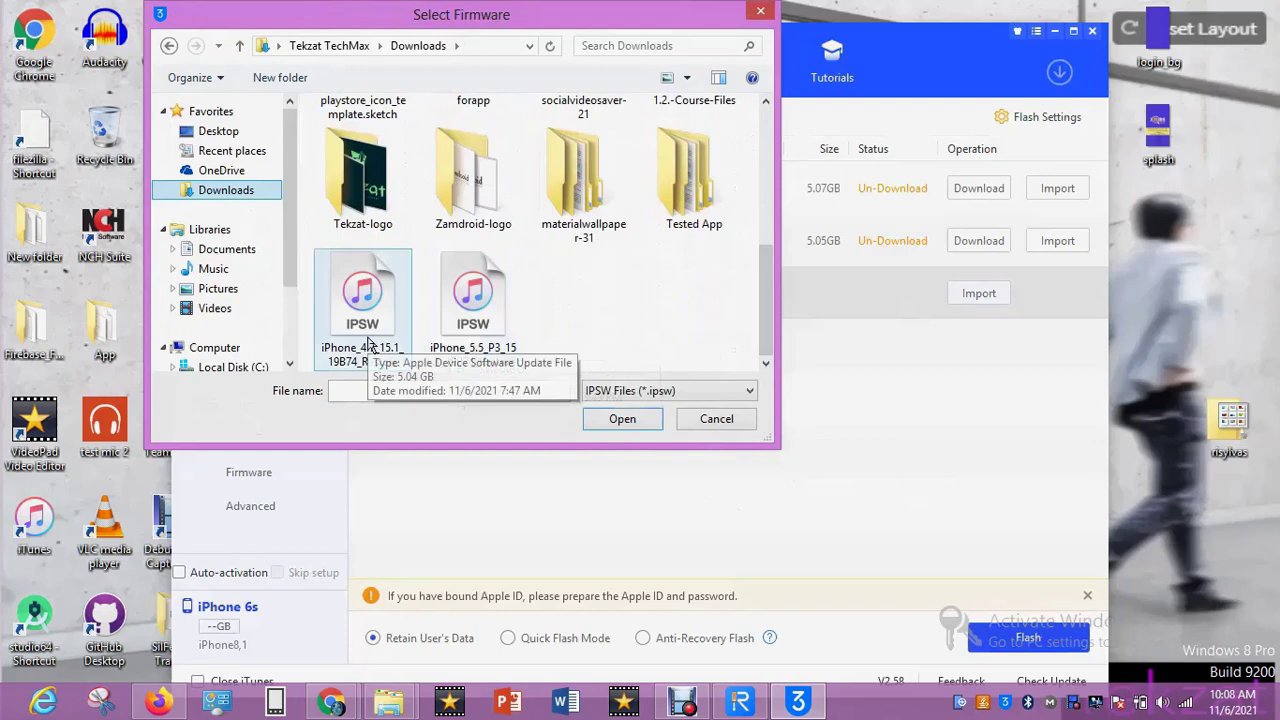
{"action": "double_click", "coordinate": [368, 345]}
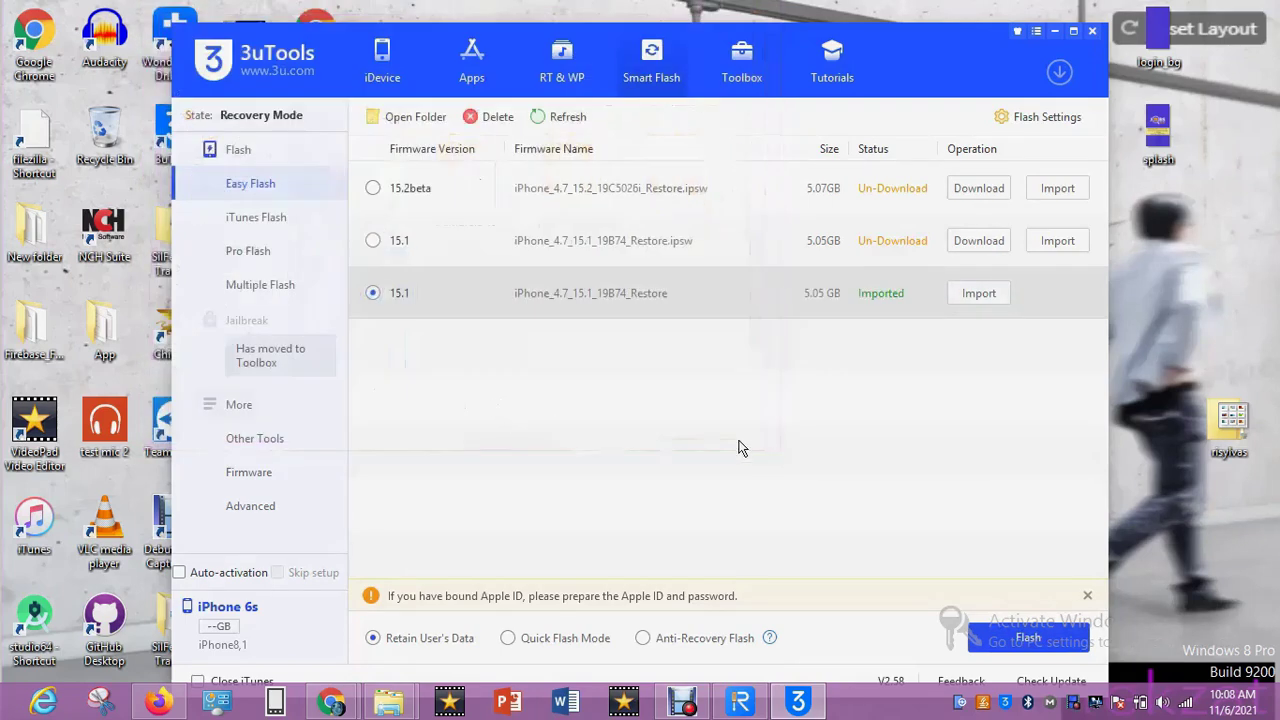
Step: Choose Quick Flash Mode and start flashing the iPhone 6s with the imported 15.1 firmware, accepting the reminder without a backup
{"action": "left_click", "coordinate": [508, 640]}
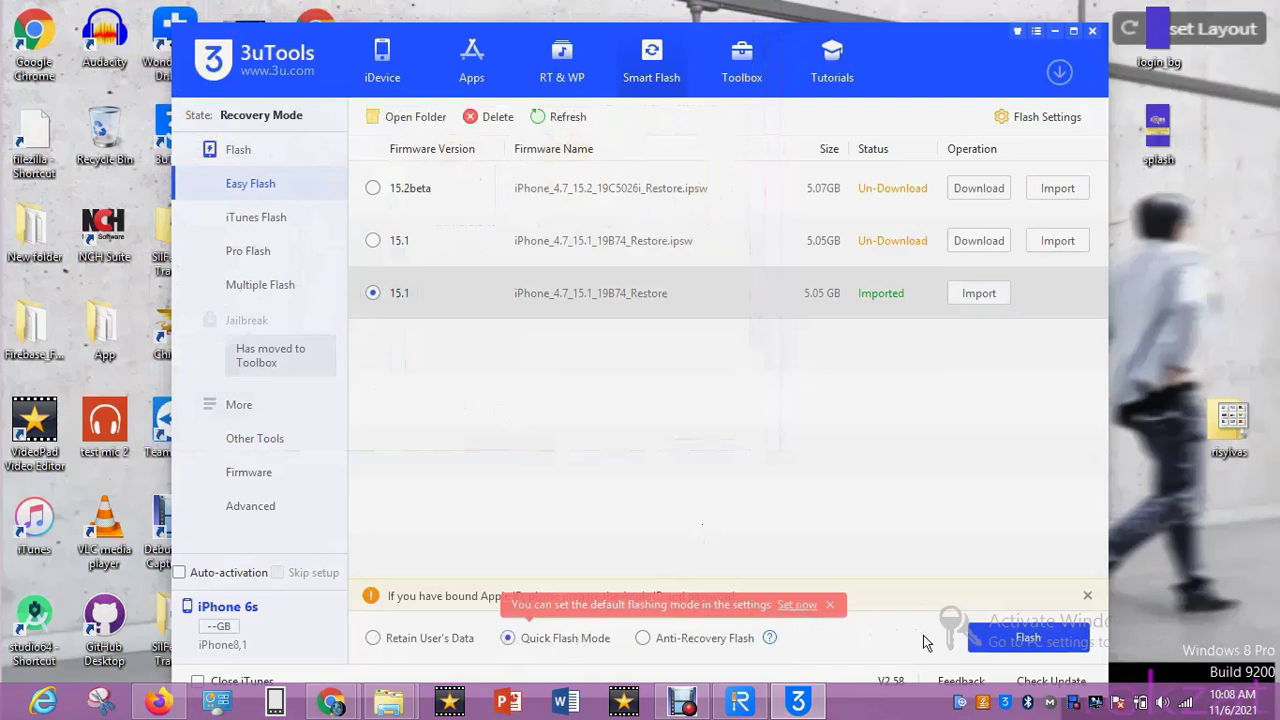
{"action": "left_click", "coordinate": [1030, 640]}
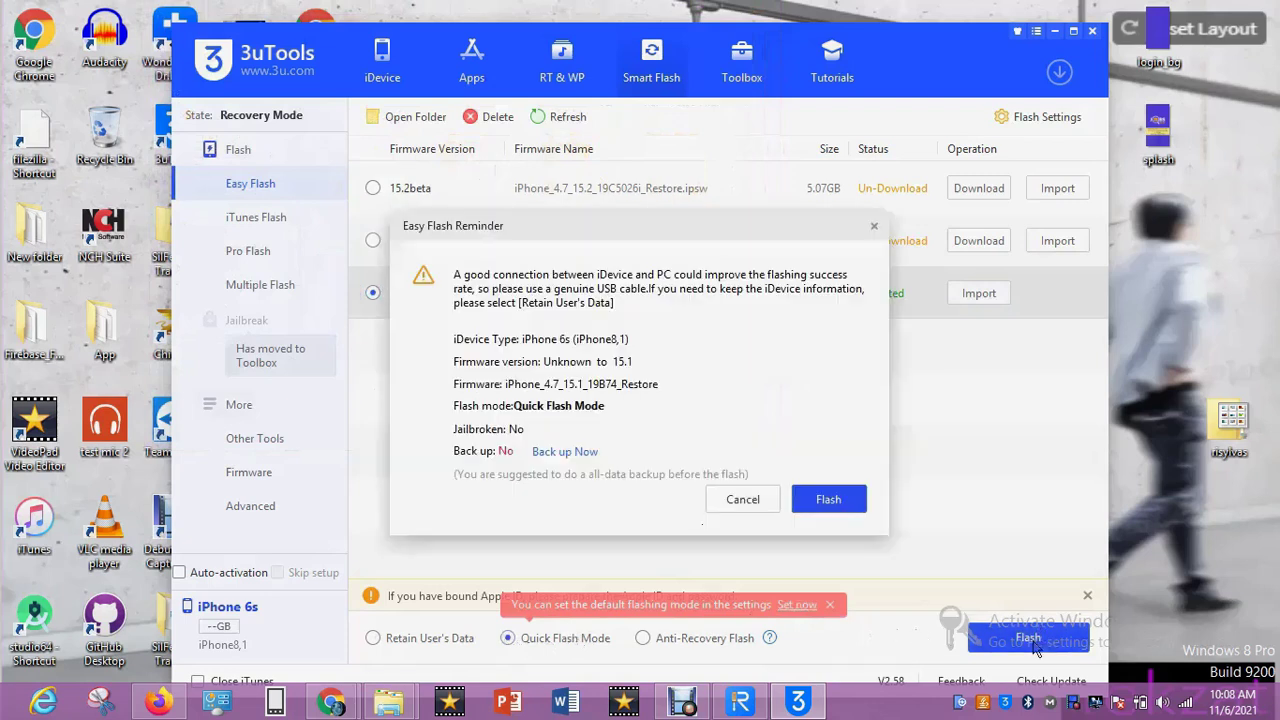
{"action": "left_click", "coordinate": [810, 502]}
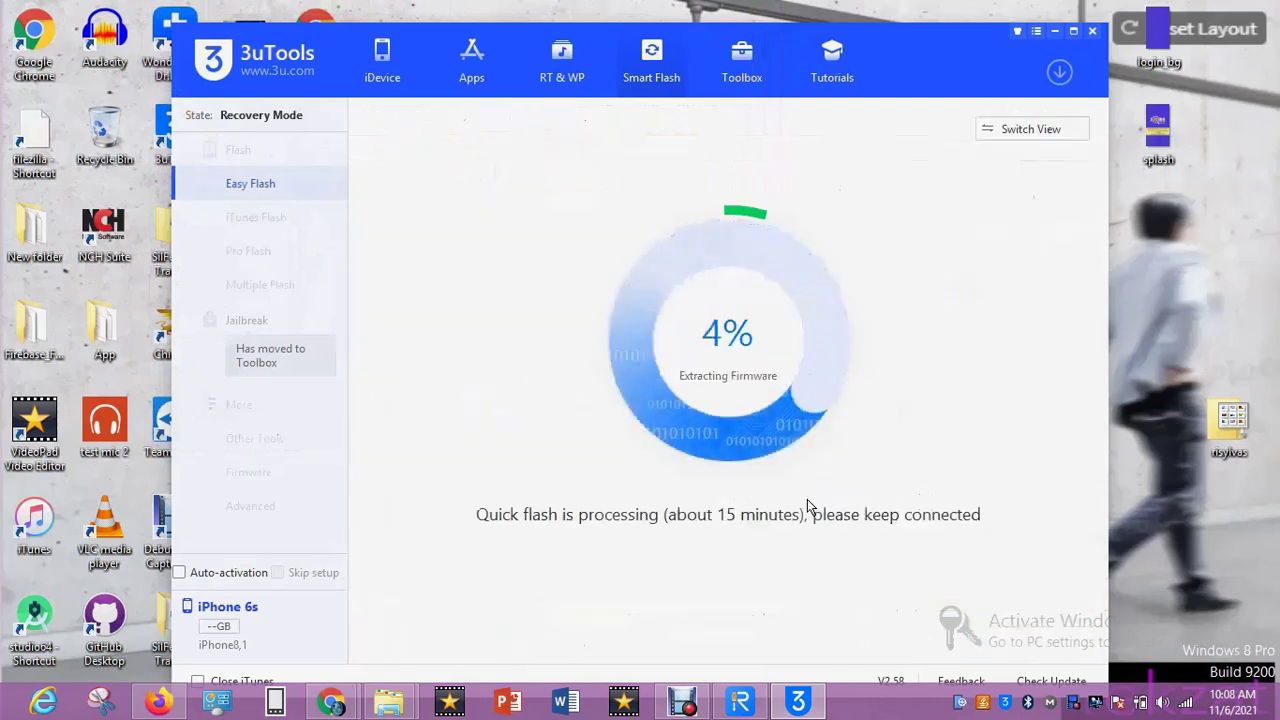
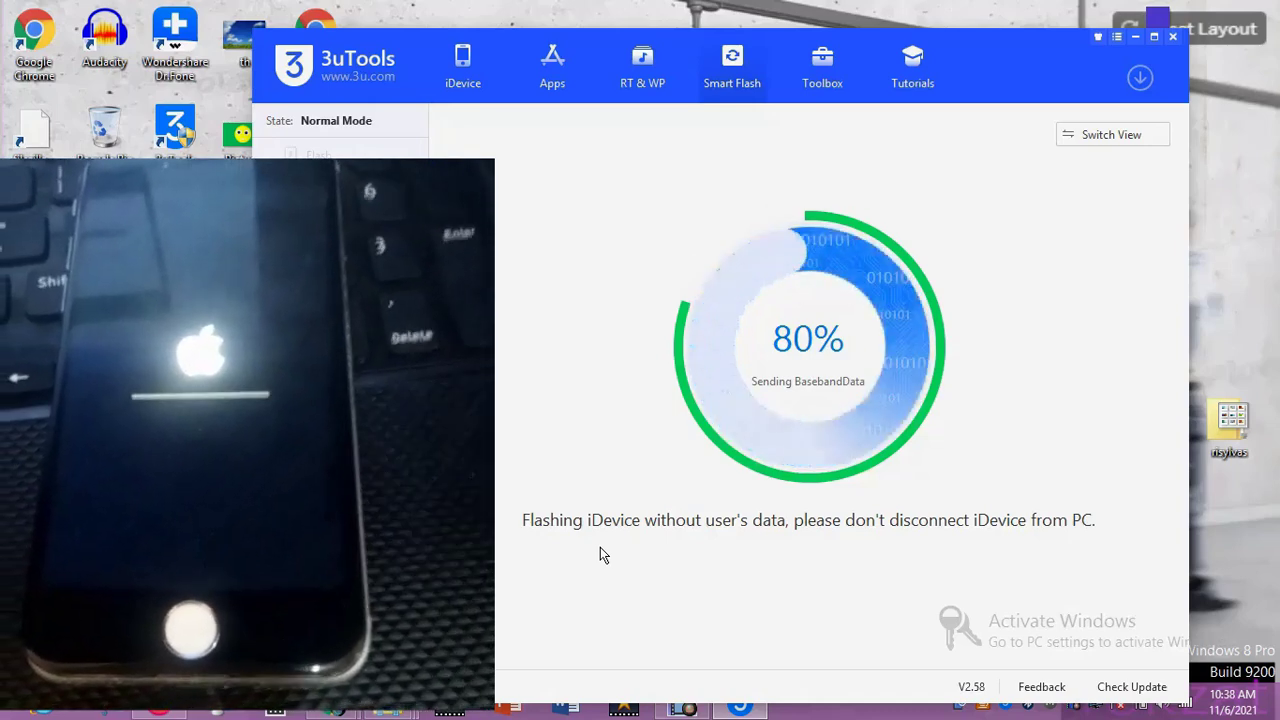
{"action": "right_click", "coordinate": [1262, 198]}
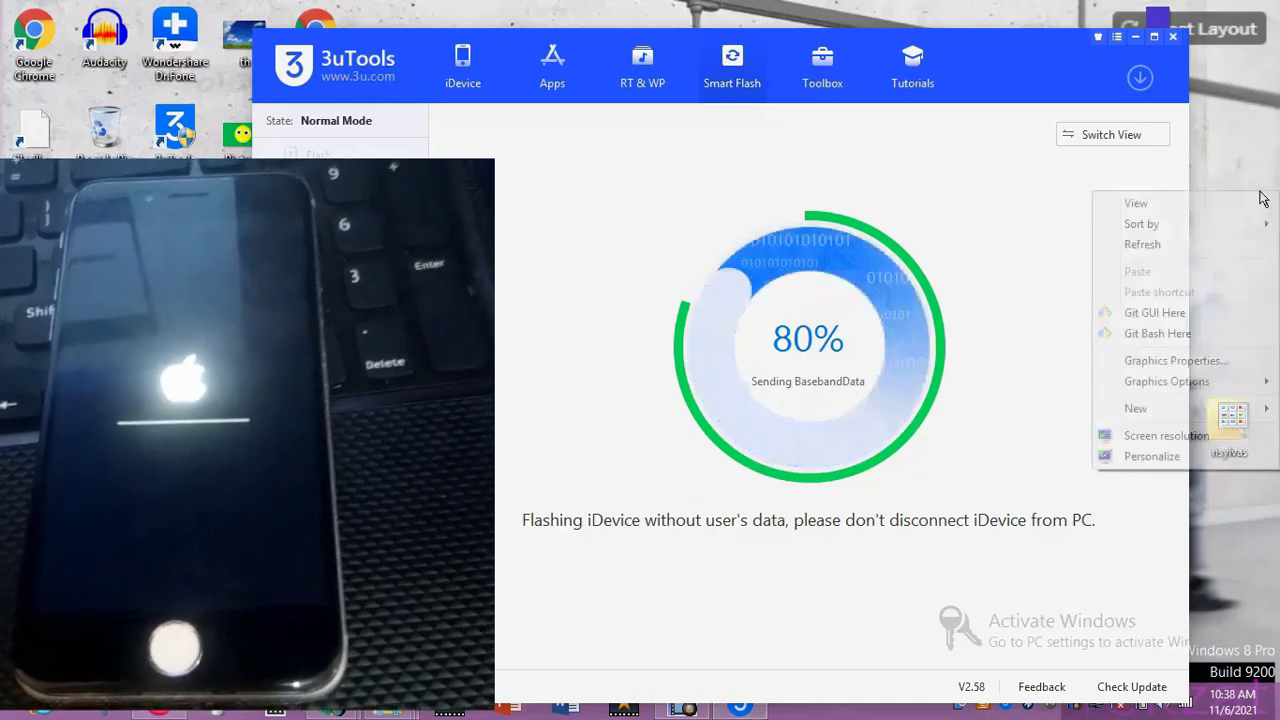
{"action": "left_click", "coordinate": [1233, 245]}
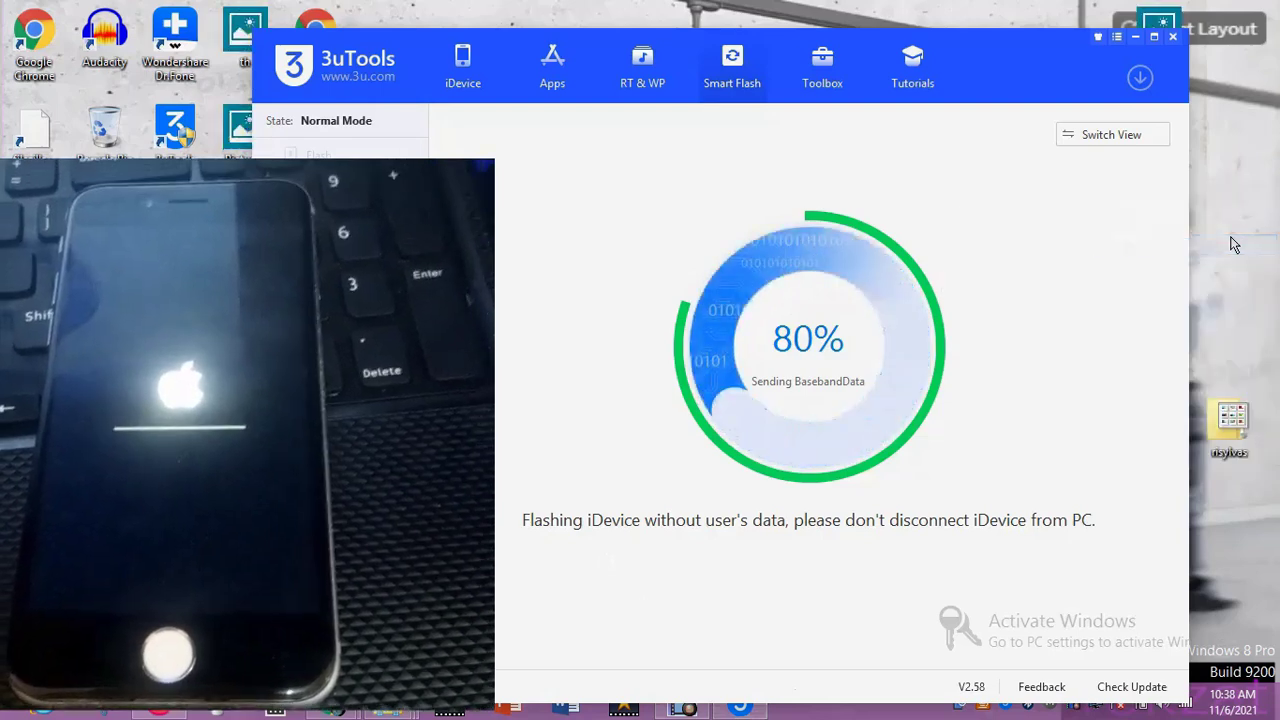